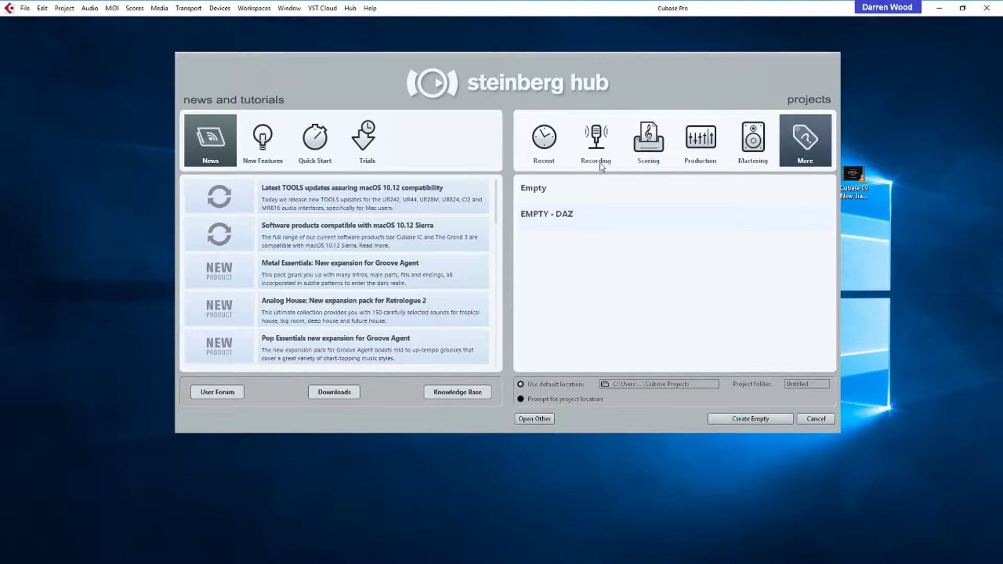
Create an empty project from the Empty template in a project folder named 'test first try'
{"action": "left_click", "coordinate": [537, 191]}
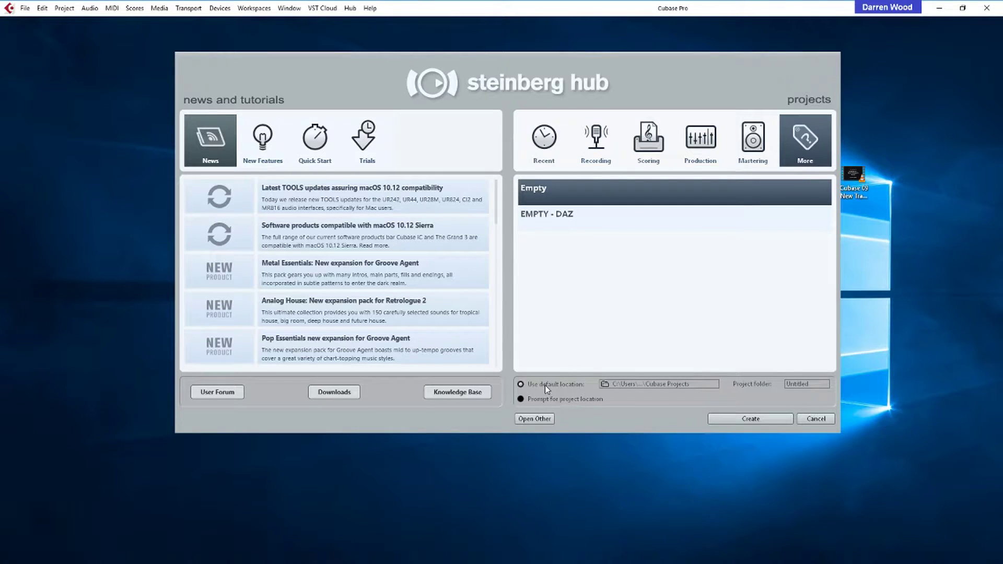
{"action": "left_click", "coordinate": [806, 384]}
{"action": "type", "text": "test first try"}
{"action": "left_click", "coordinate": [766, 419]}
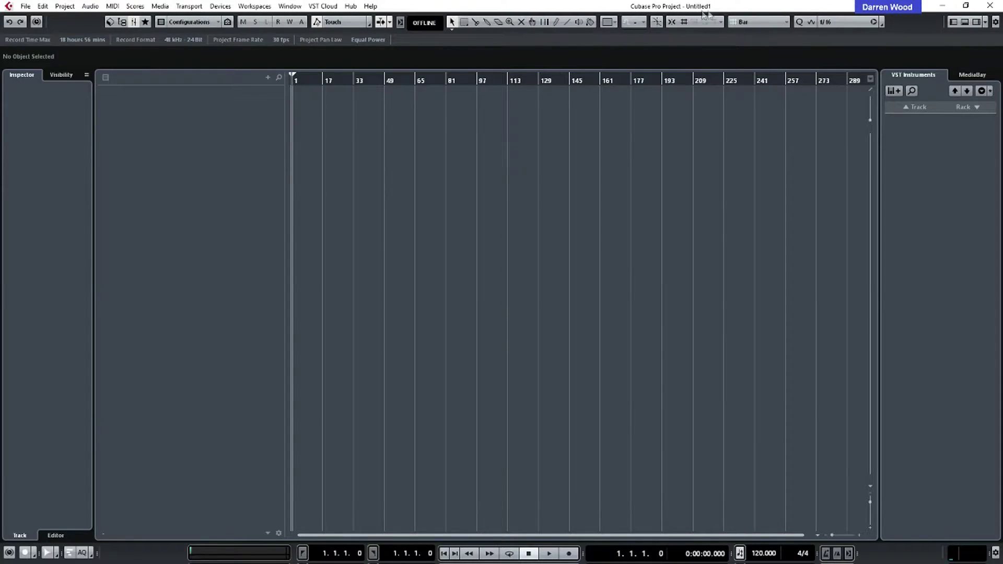
Save the project with Save As under the name 'first try'
{"action": "left_click", "coordinate": [25, 5]}
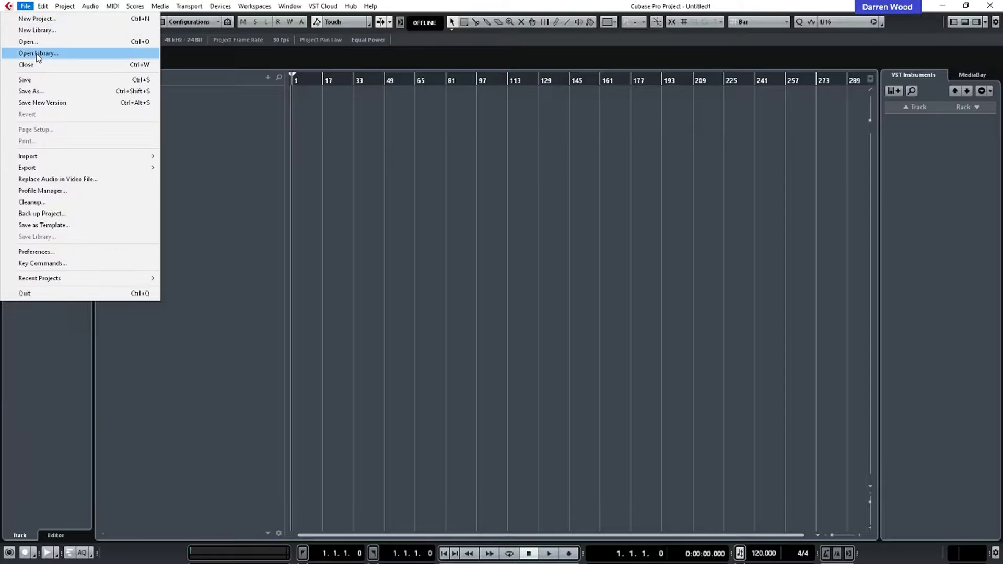
{"action": "left_click", "coordinate": [63, 91]}
{"action": "type", "text": "first"}
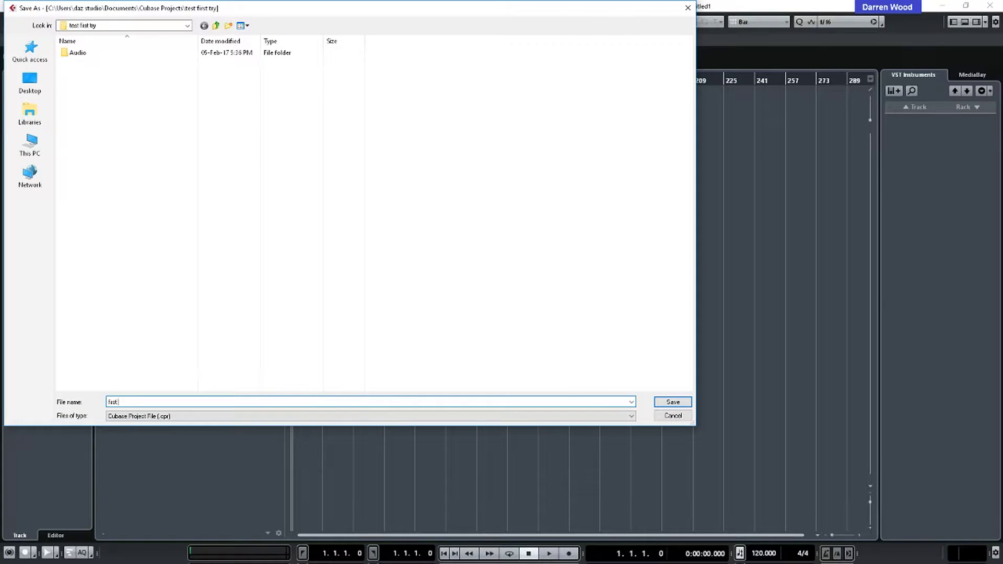
{"action": "type", "text": " try"}
{"action": "left_click", "coordinate": [671, 402]}
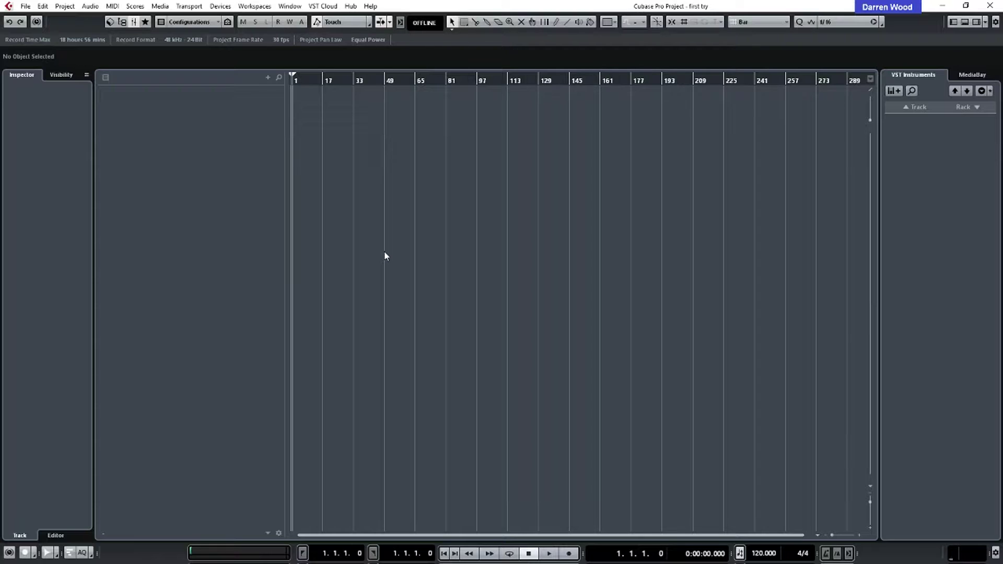
In Device Setup, keep ASIO Hammerfall DSP as the VST Audio System driver and view its ports
{"action": "left_click", "coordinate": [220, 6]}
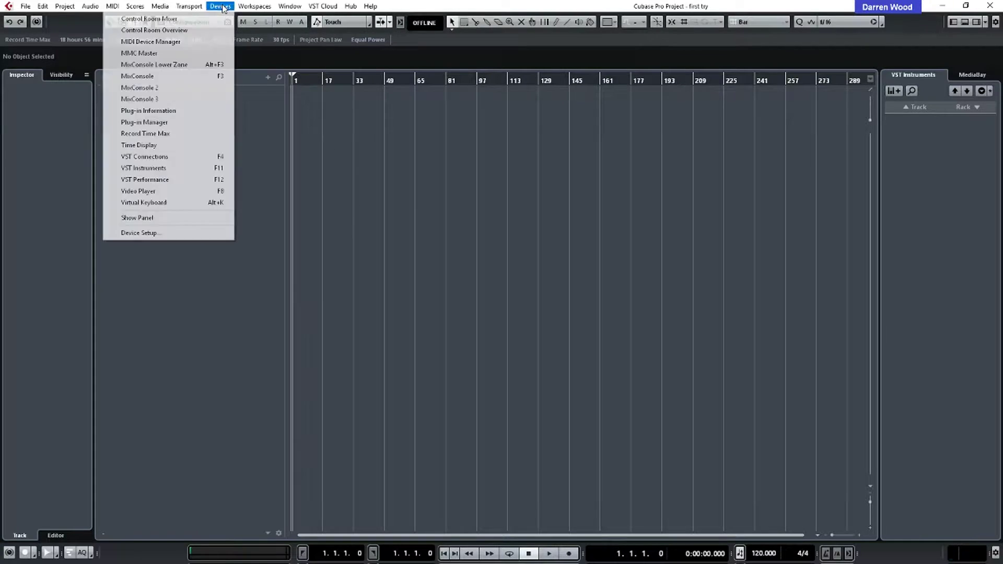
{"action": "left_click", "coordinate": [172, 235]}
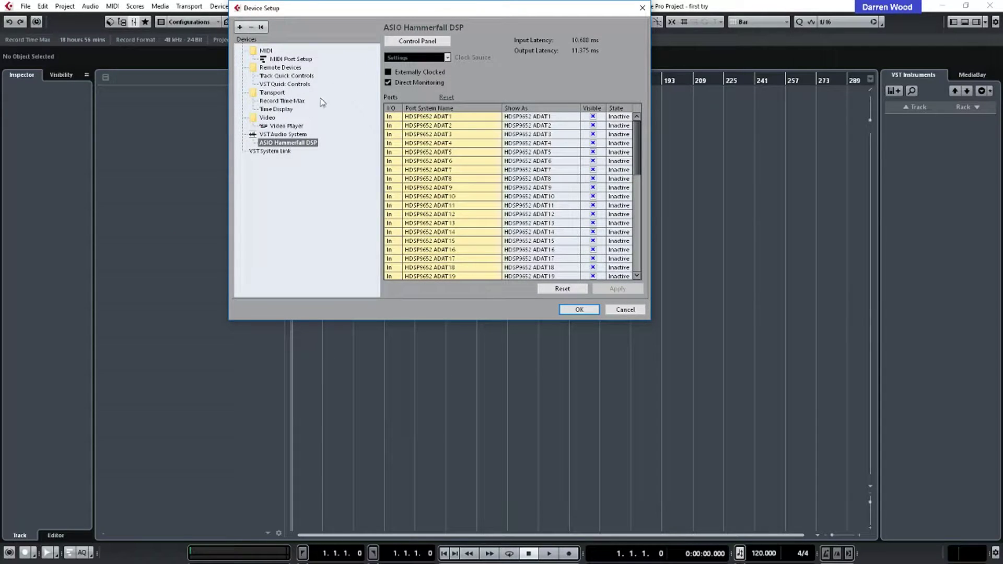
{"action": "left_click", "coordinate": [303, 135]}
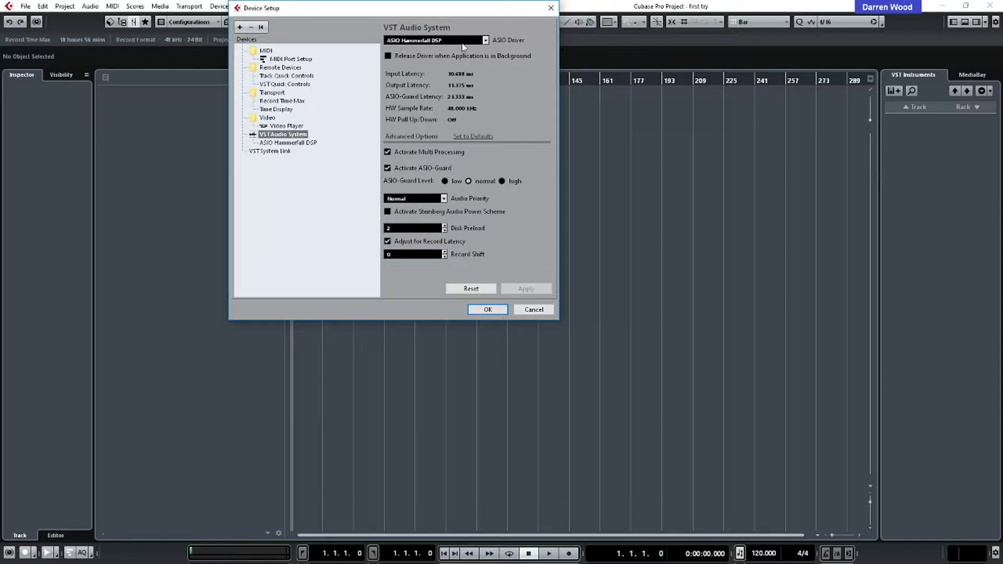
{"action": "left_click", "coordinate": [486, 40]}
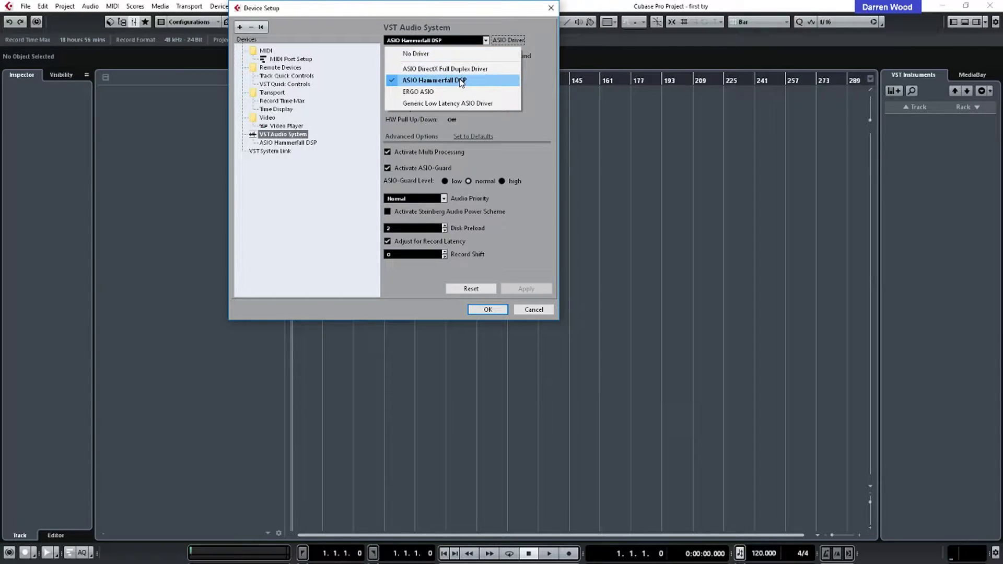
{"action": "left_click", "coordinate": [516, 27]}
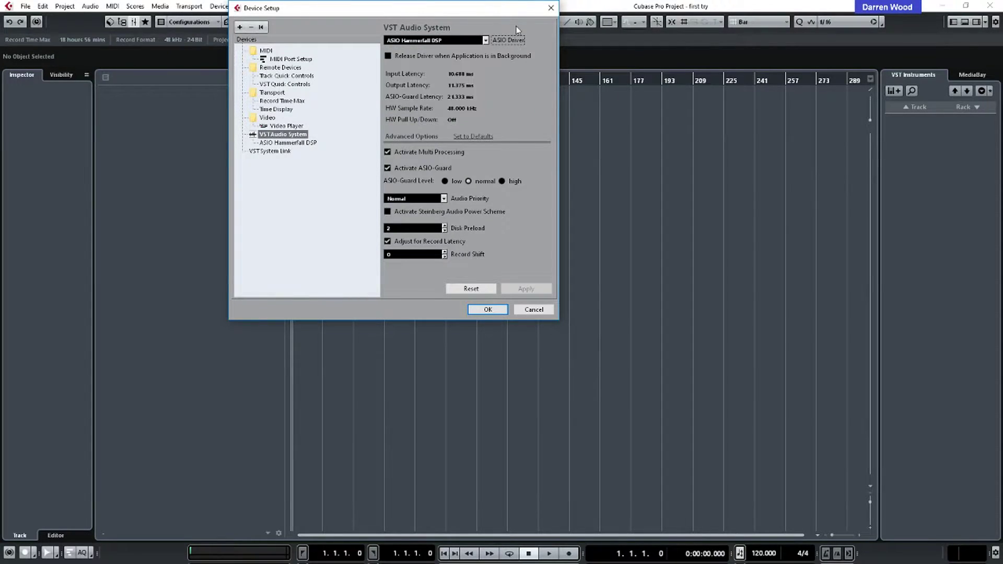
{"action": "left_click", "coordinate": [301, 144]}
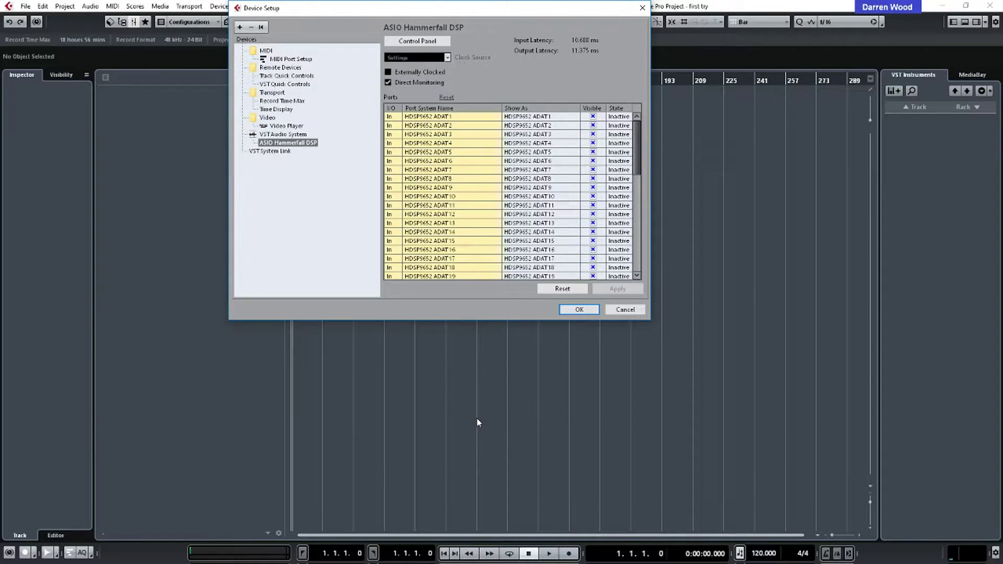
{"action": "left_click", "coordinate": [409, 46]}
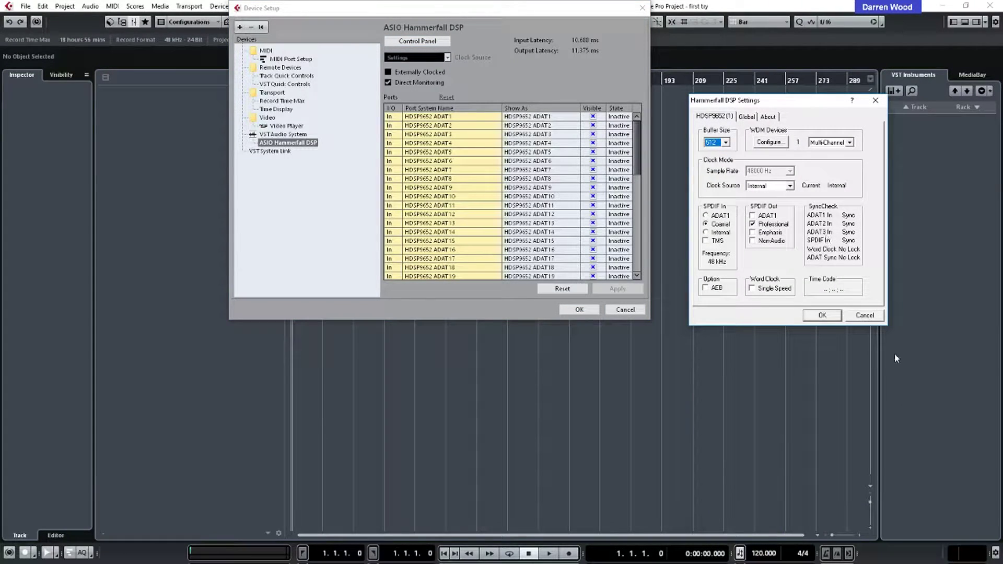
Keep the Hammerfall DSP buffer size at 512 and close both settings windows
{"action": "left_click", "coordinate": [726, 142]}
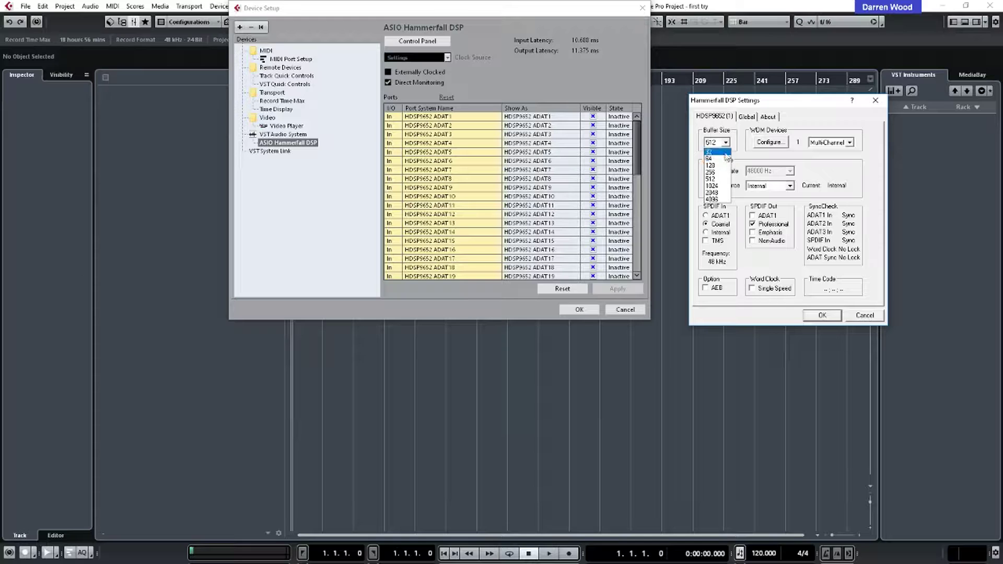
{"action": "left_click", "coordinate": [724, 180]}
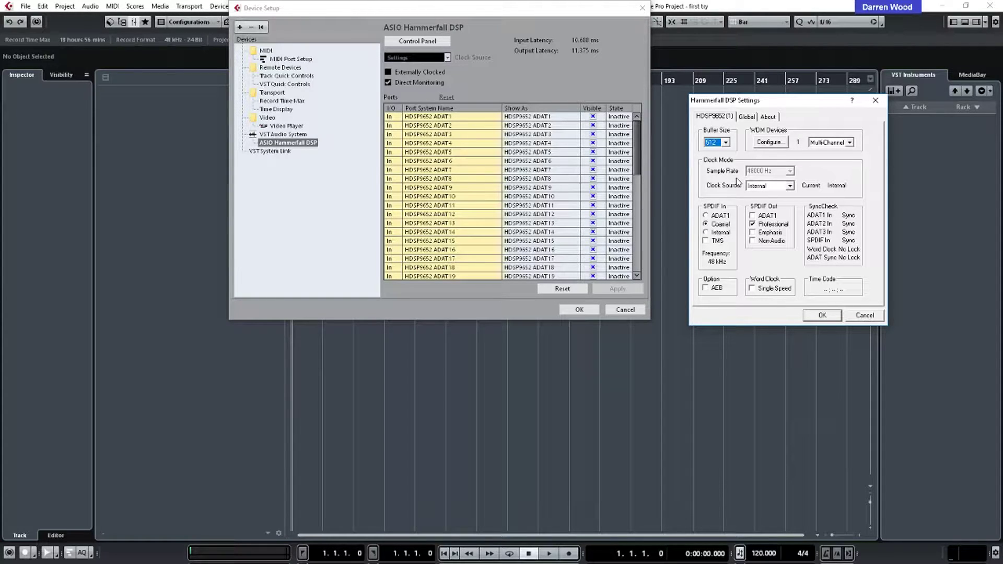
{"action": "left_click", "coordinate": [823, 314]}
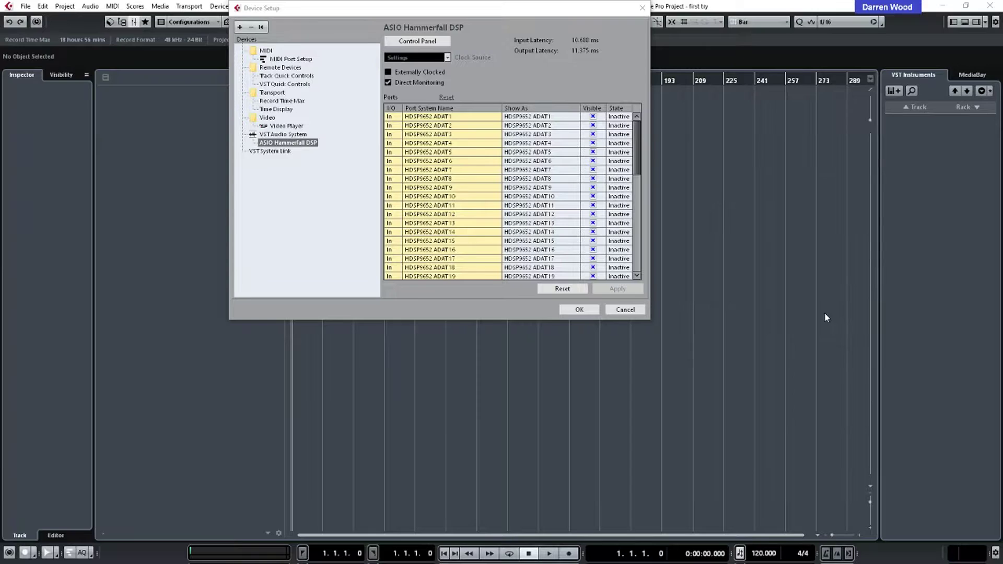
{"action": "left_click", "coordinate": [578, 308]}
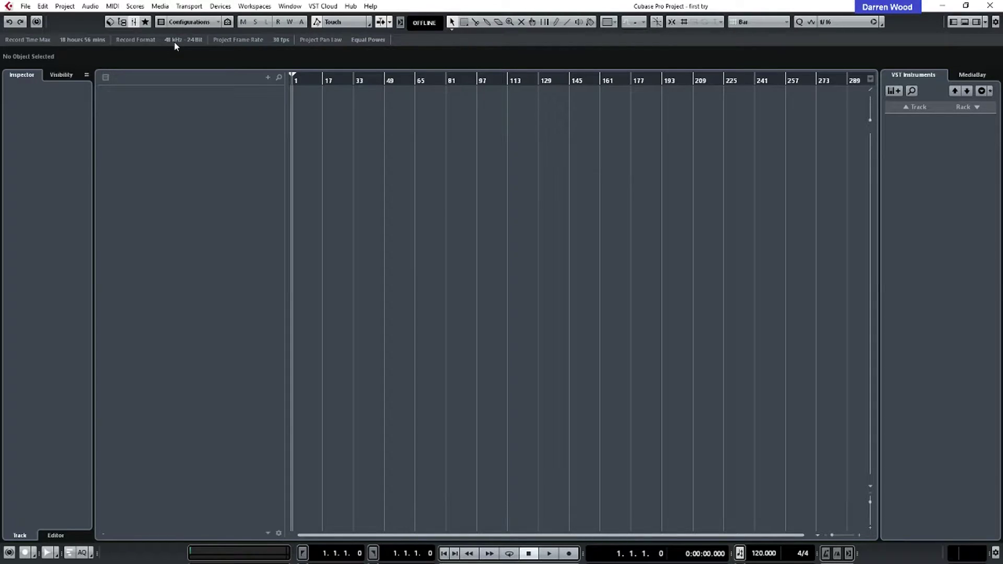
In Project Setup, set the sample rate to 44.100 kHz and the frame rate to 25 fps
{"action": "left_click", "coordinate": [182, 38]}
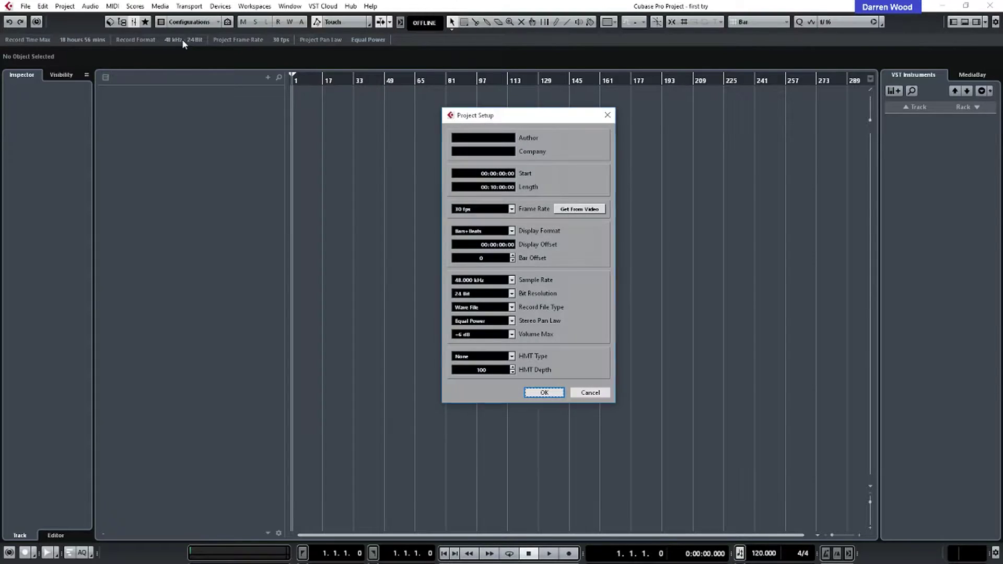
{"action": "left_click", "coordinate": [499, 285]}
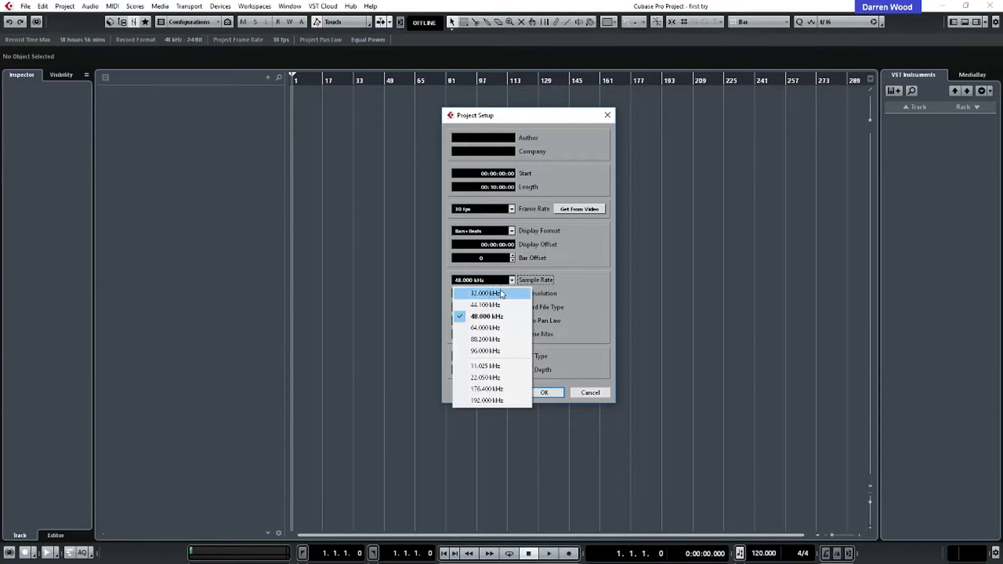
{"action": "left_click", "coordinate": [500, 306]}
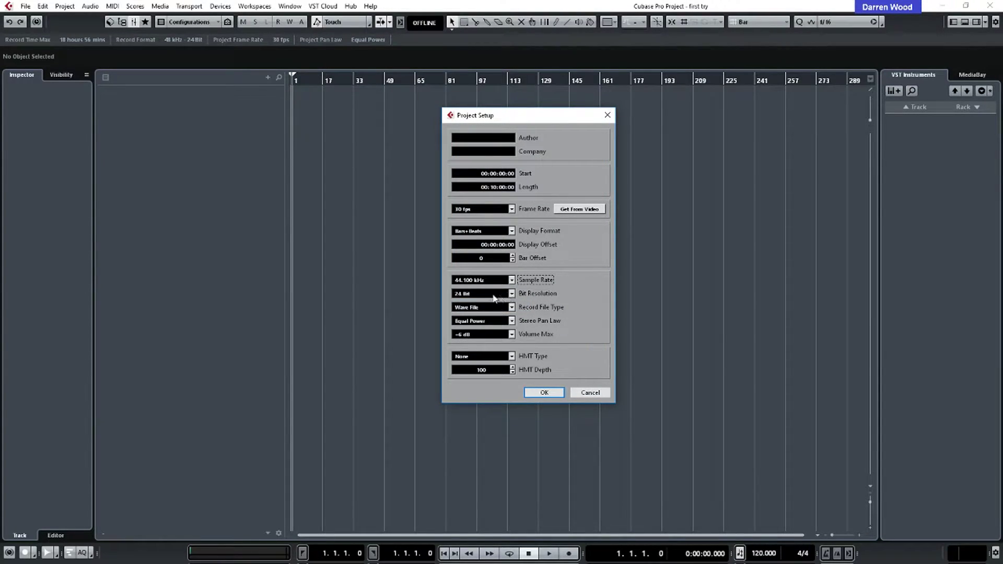
{"action": "left_click", "coordinate": [510, 211]}
{"action": "left_click", "coordinate": [504, 256]}
{"action": "left_click", "coordinate": [545, 393]}
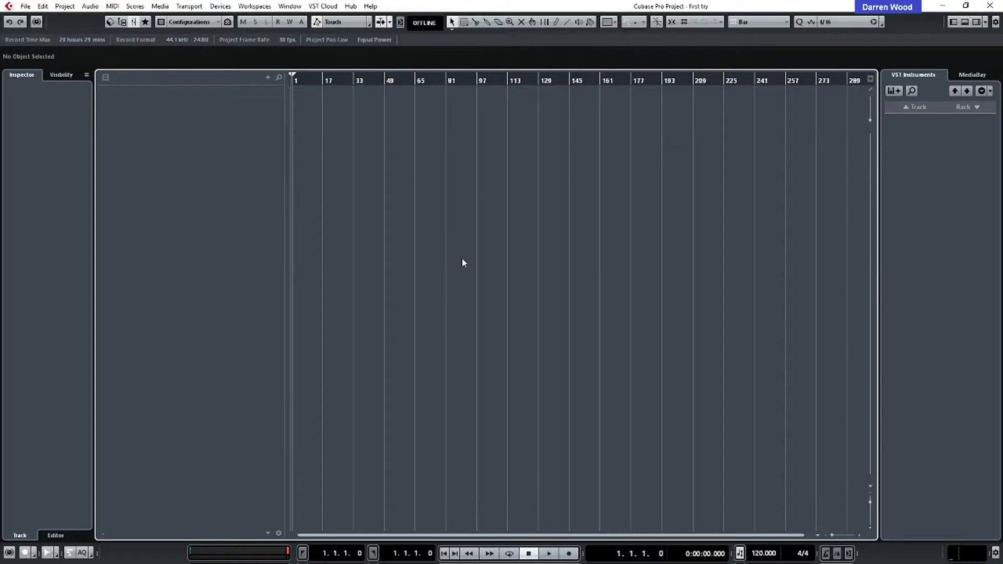
Open VST Connections on the Inputs page and expand the Stereo In bus
{"action": "left_click", "coordinate": [220, 6]}
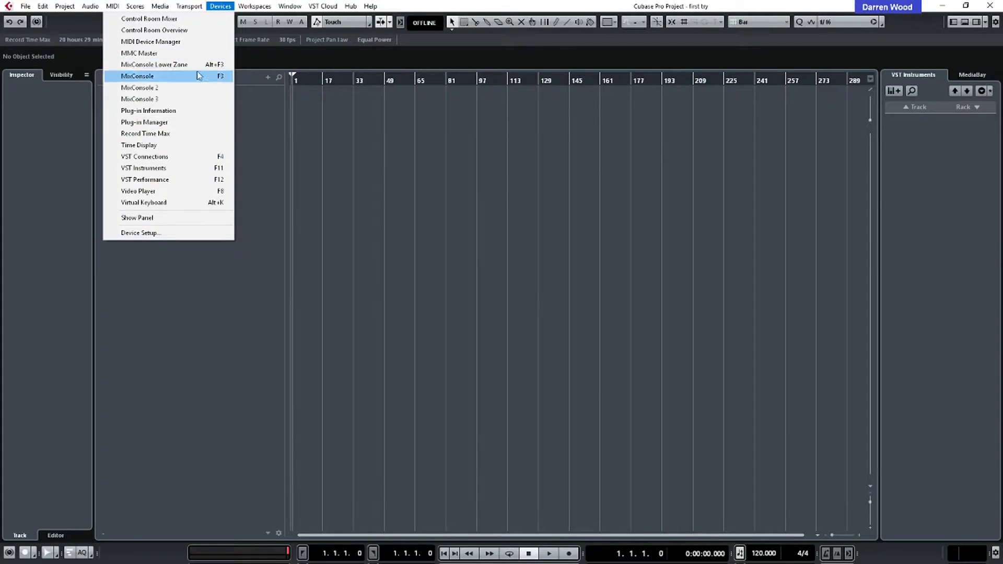
{"action": "left_click", "coordinate": [191, 157]}
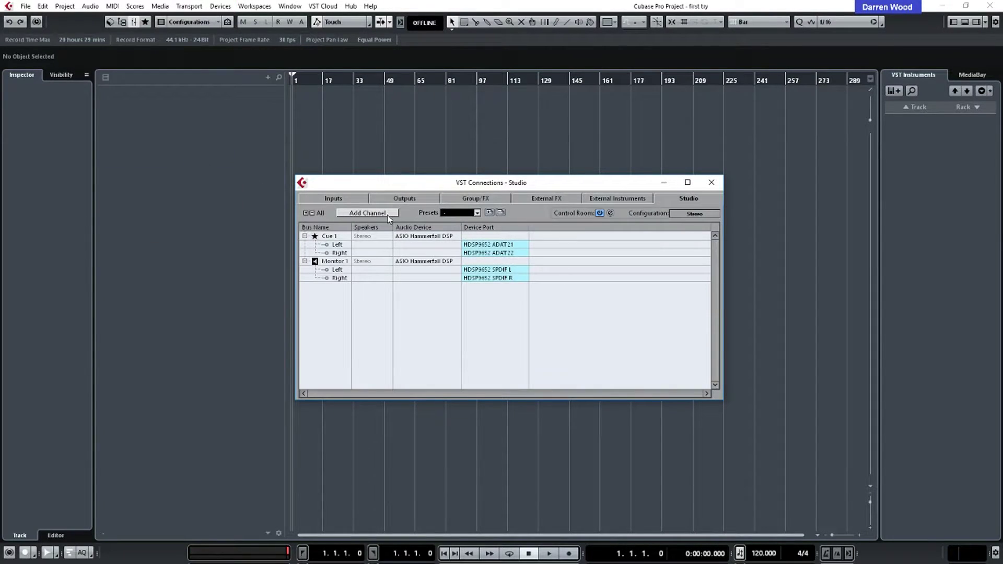
{"action": "left_click", "coordinate": [345, 198]}
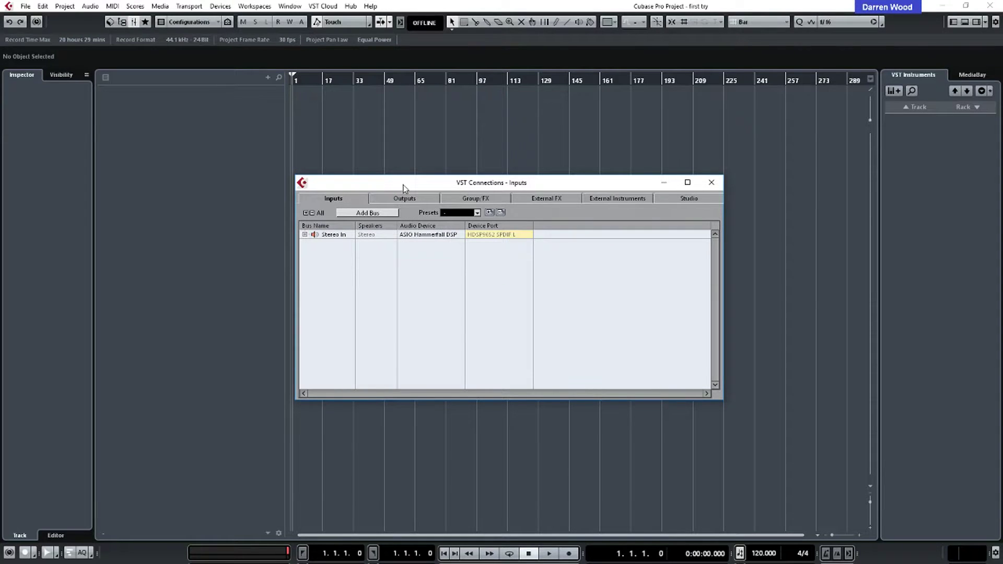
{"action": "left_click_drag", "start_coordinate": [404, 186], "coordinate": [523, 149]}
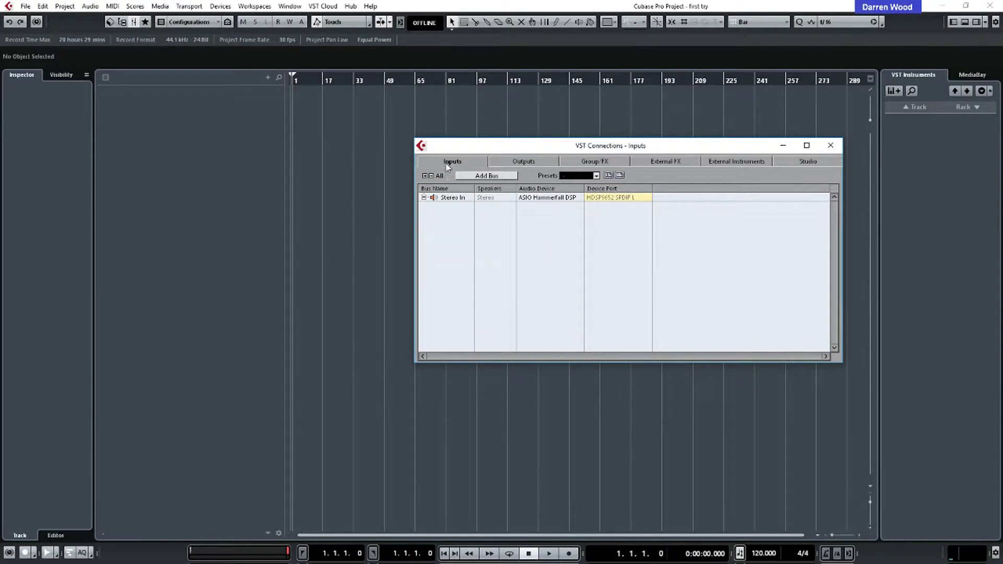
{"action": "left_click", "coordinate": [424, 197]}
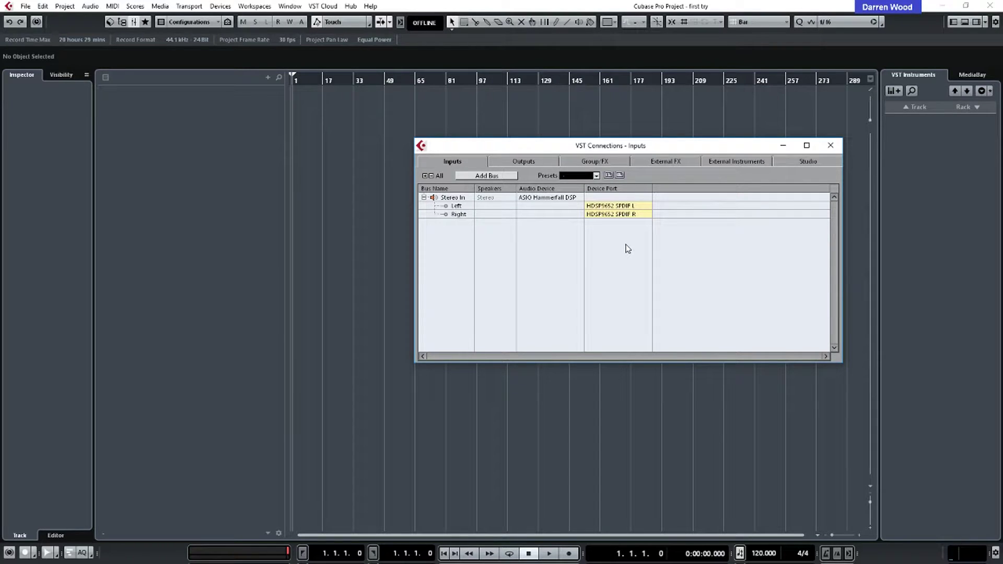
Route Stereo In's left input to ADAT 1 and its right input to ADAT 2
{"action": "left_click", "coordinate": [631, 207]}
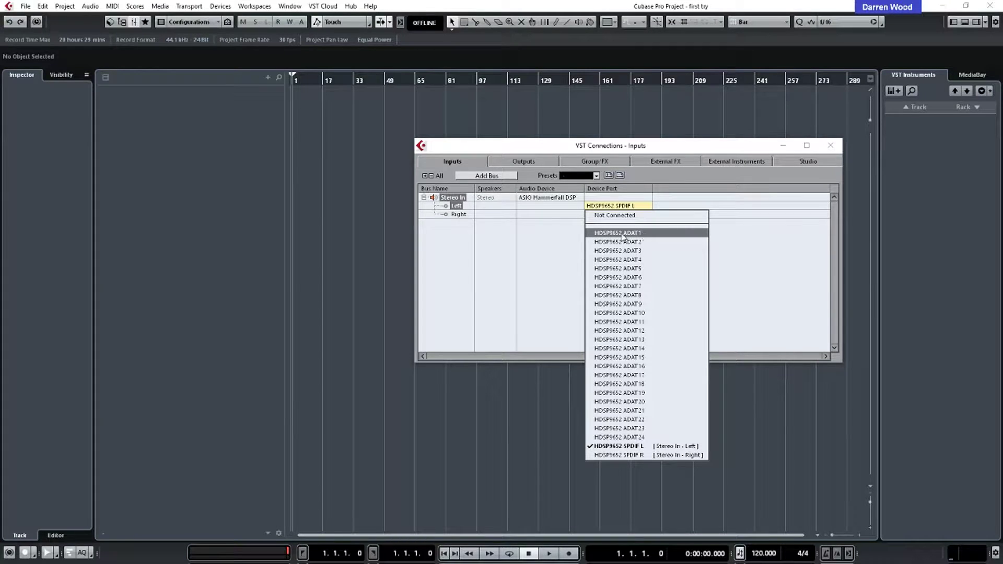
{"action": "left_click", "coordinate": [627, 236]}
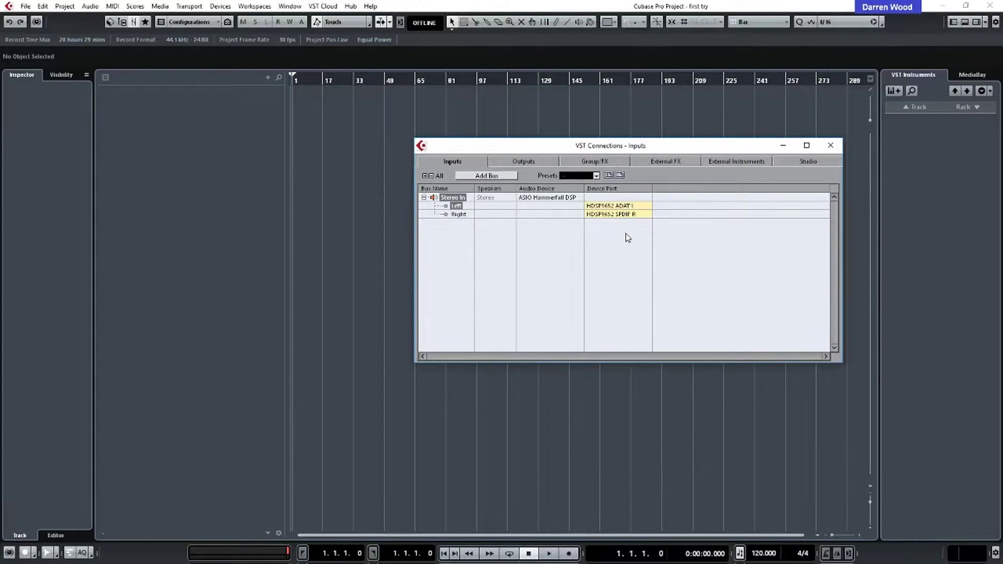
{"action": "left_click", "coordinate": [629, 214]}
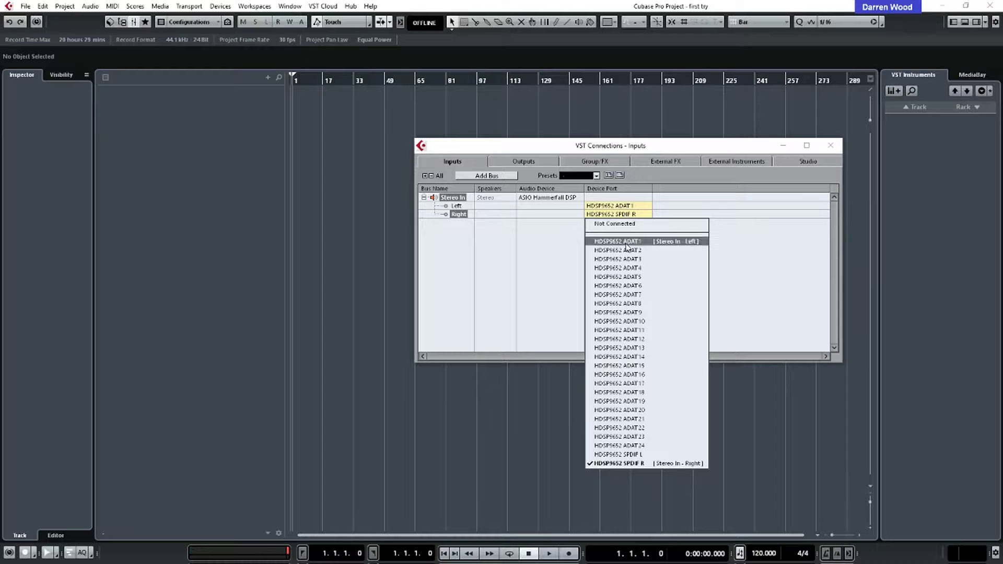
{"action": "left_click", "coordinate": [629, 251]}
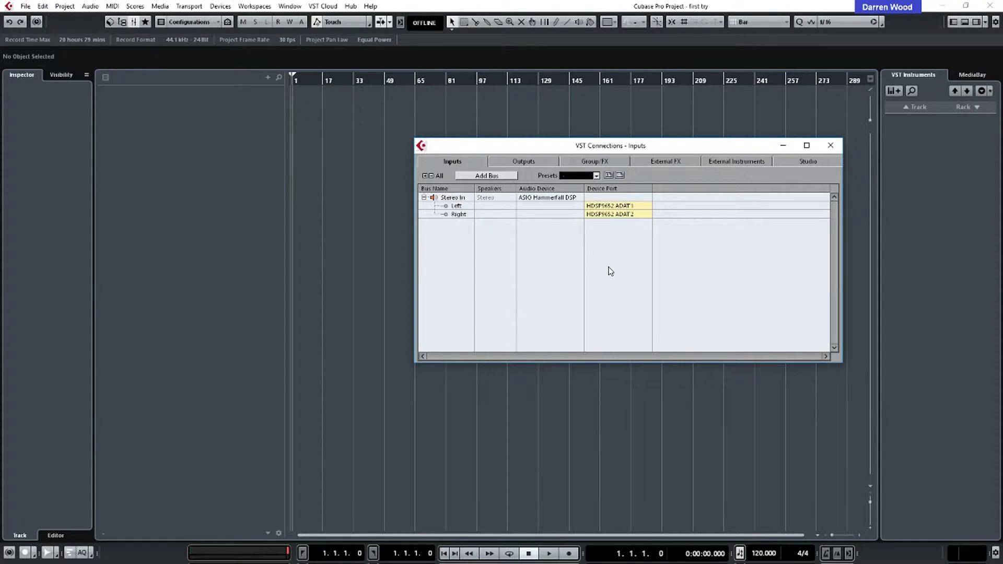
{"action": "left_click", "coordinate": [521, 163]}
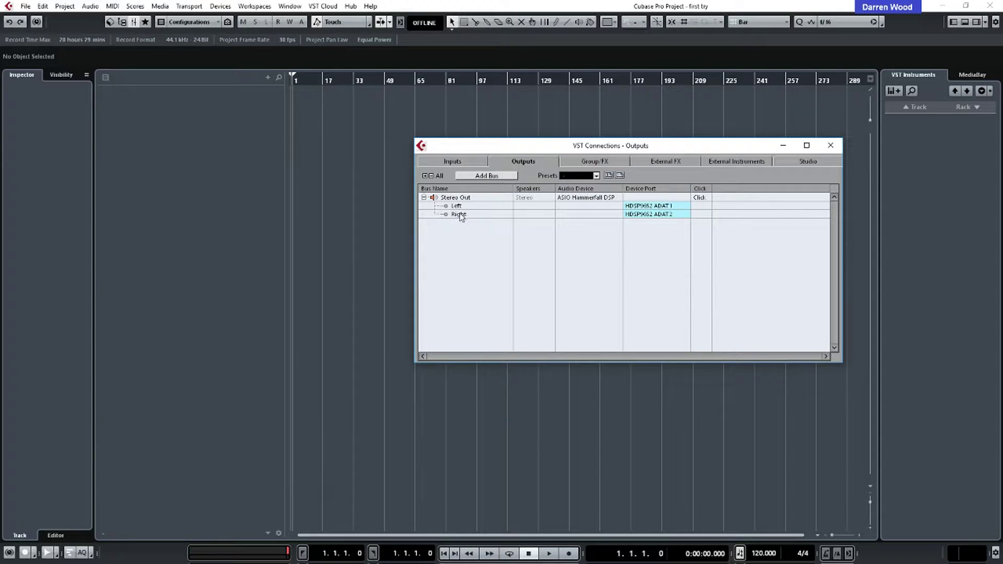
Route Stereo Out's left channel to ADAT 23 and its right channel to ADAT 24
{"action": "left_click", "coordinate": [671, 206]}
{"action": "left_click", "coordinate": [674, 428]}
{"action": "left_click", "coordinate": [671, 214]}
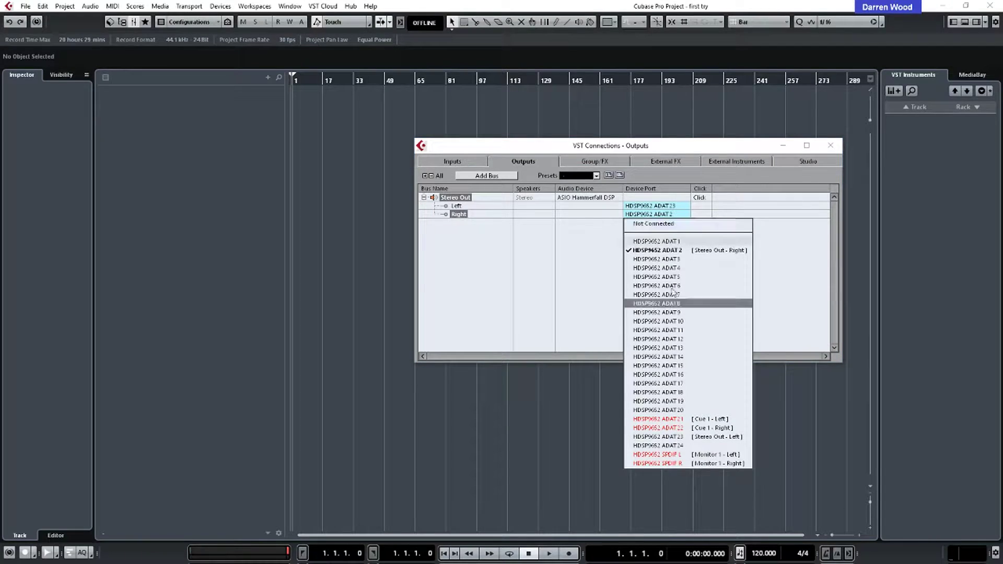
{"action": "left_click", "coordinate": [679, 445]}
{"action": "left_click", "coordinate": [576, 313]}
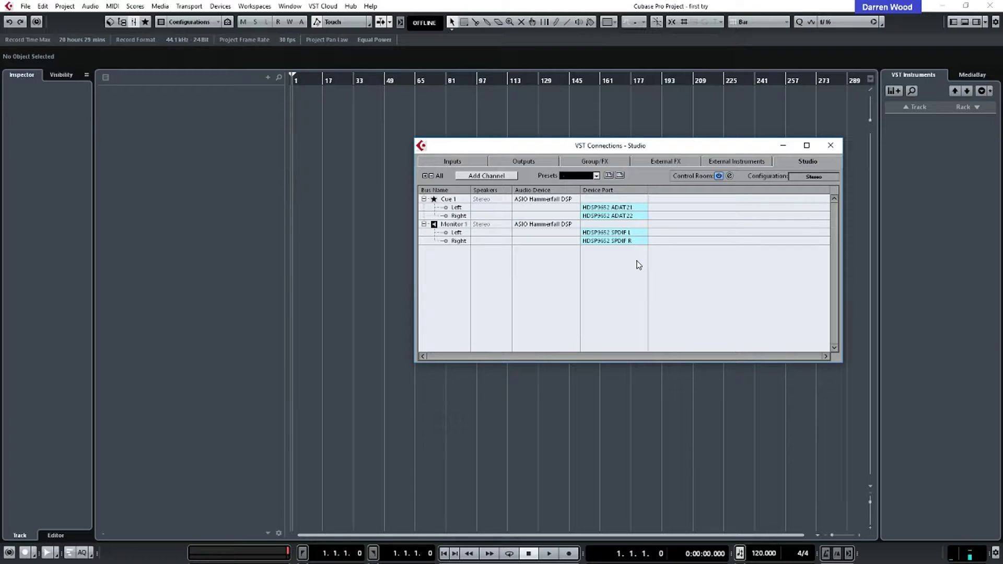
Check the Monitor 1 bus and the Inputs page, then return to the output connections
{"action": "left_click", "coordinate": [630, 225]}
{"action": "left_click", "coordinate": [476, 161]}
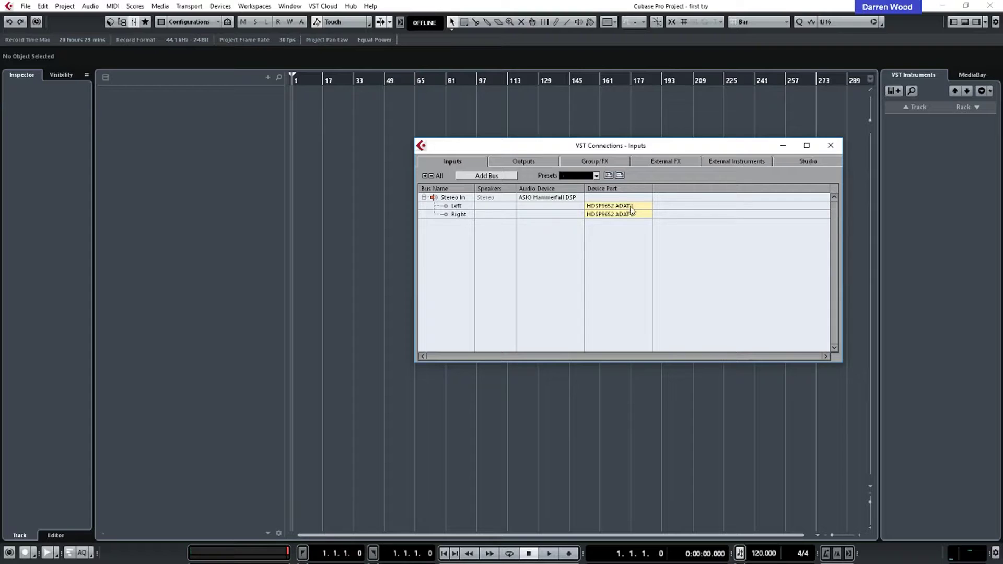
{"action": "left_click", "coordinate": [524, 161]}
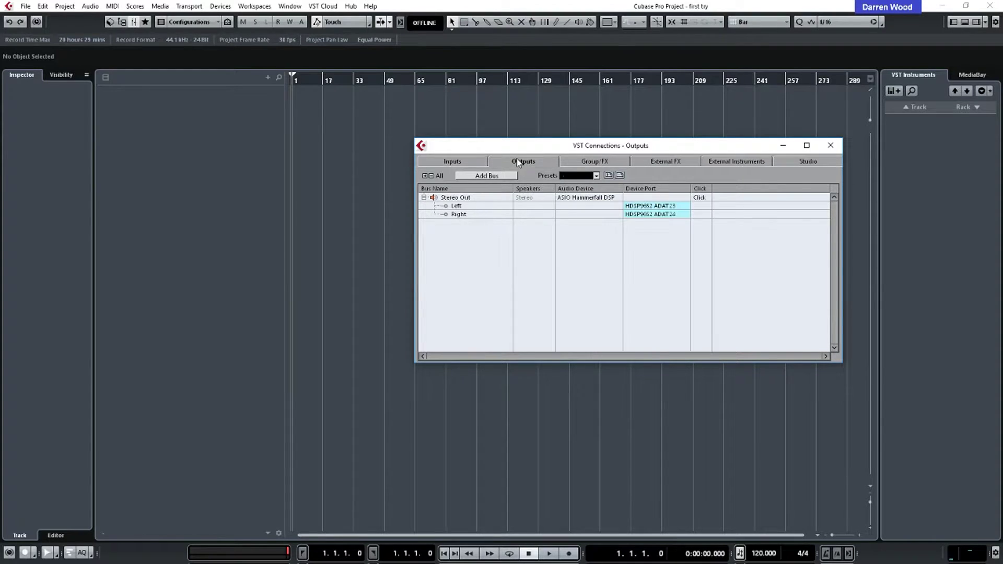
{"action": "left_click", "coordinate": [661, 205]}
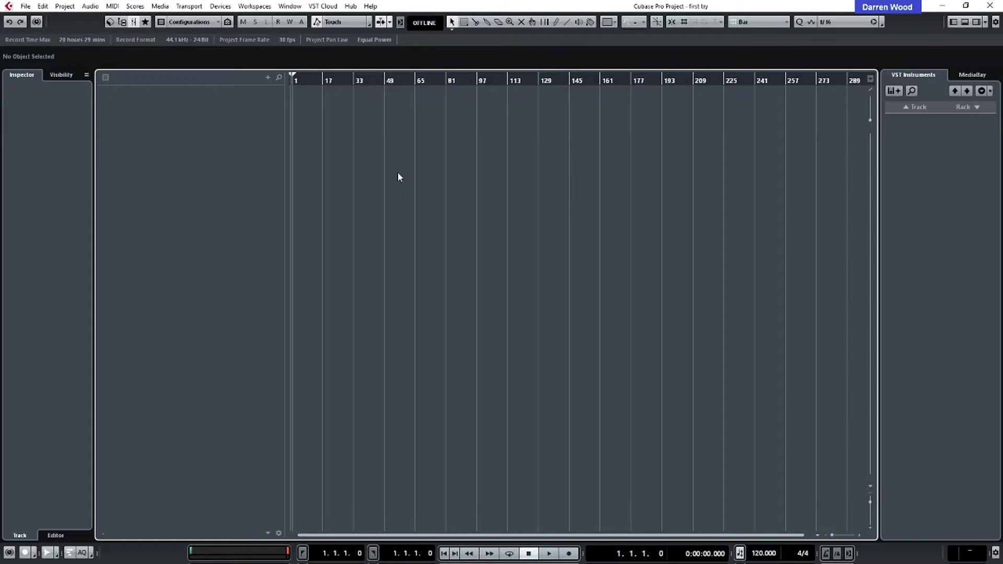
Set up a new audio track: count 1, Stereo configuration, routed to Stereo Out
{"action": "left_click", "coordinate": [65, 5]}
{"action": "mouse_move", "coordinate": [40, 22]}
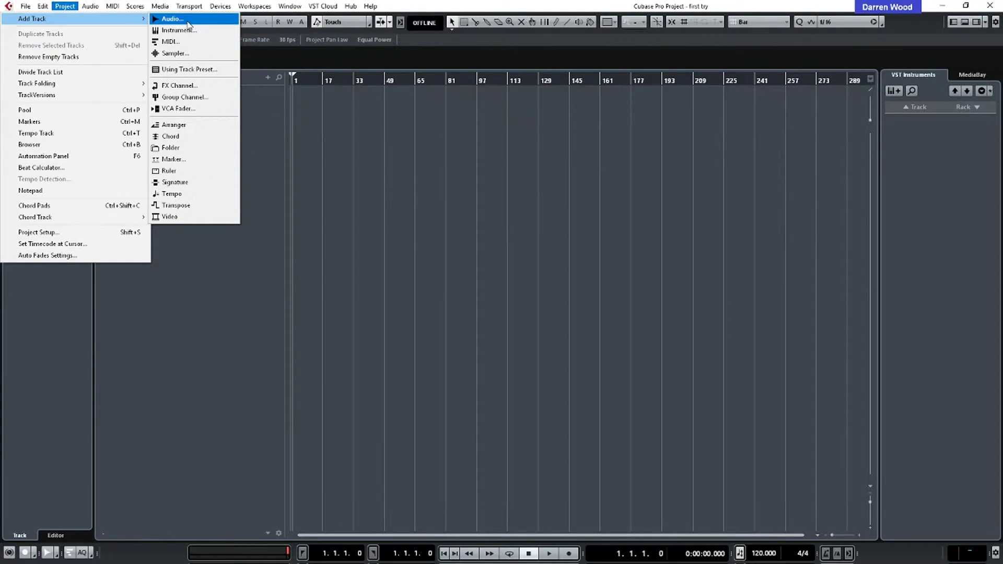
{"action": "left_click", "coordinate": [172, 19]}
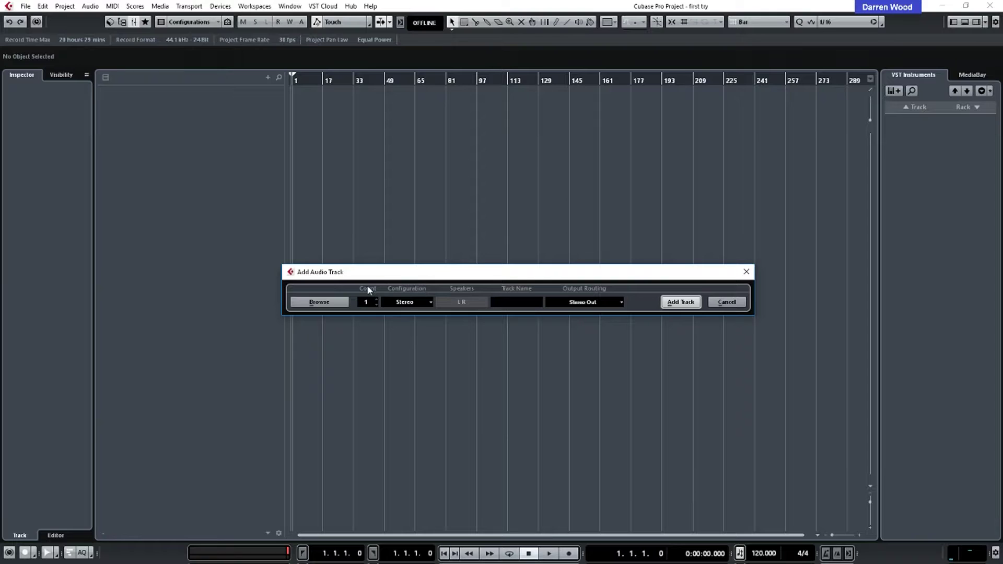
{"action": "left_click", "coordinate": [427, 305]}
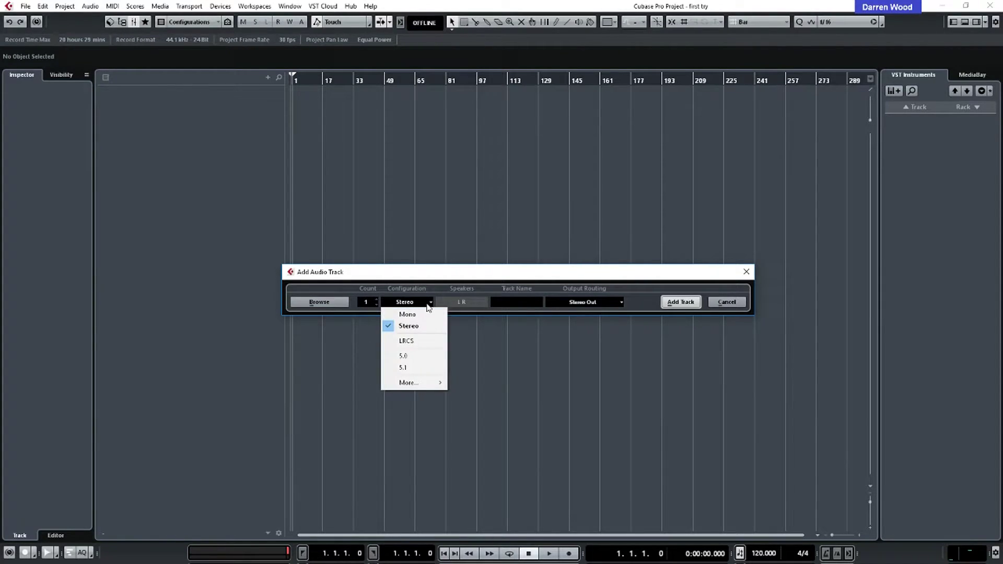
{"action": "left_click", "coordinate": [461, 304]}
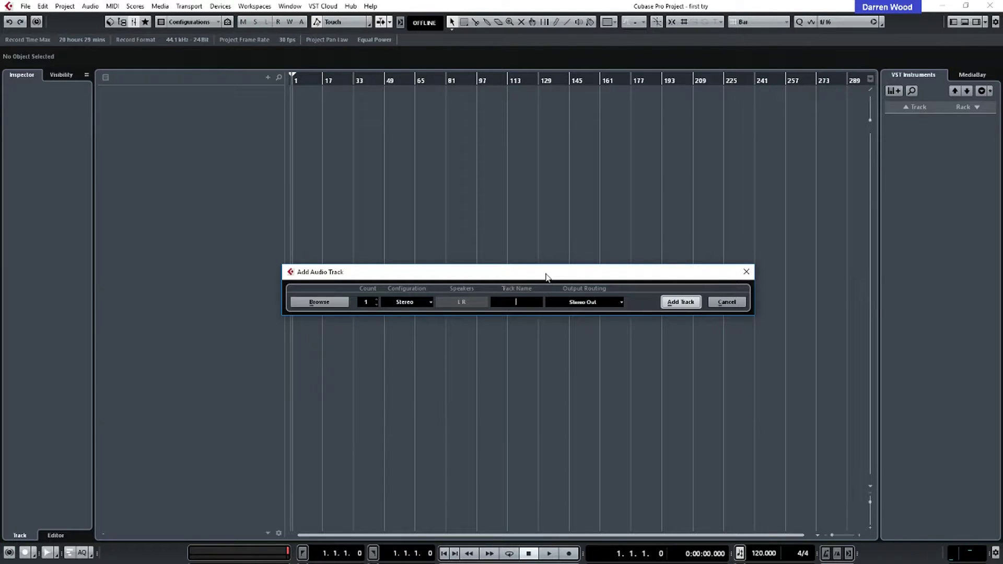
{"action": "left_click", "coordinate": [533, 302]}
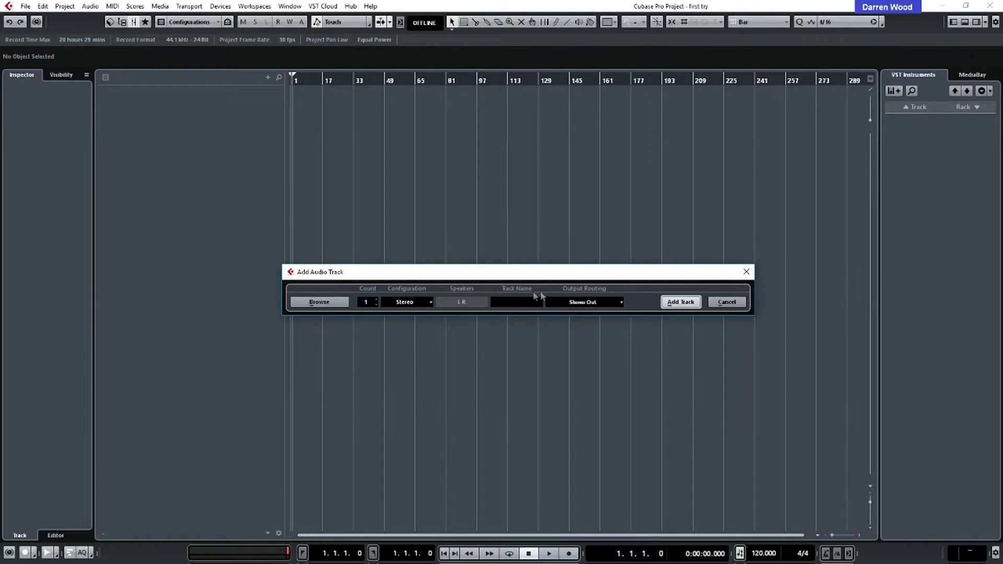
{"action": "left_click", "coordinate": [606, 303]}
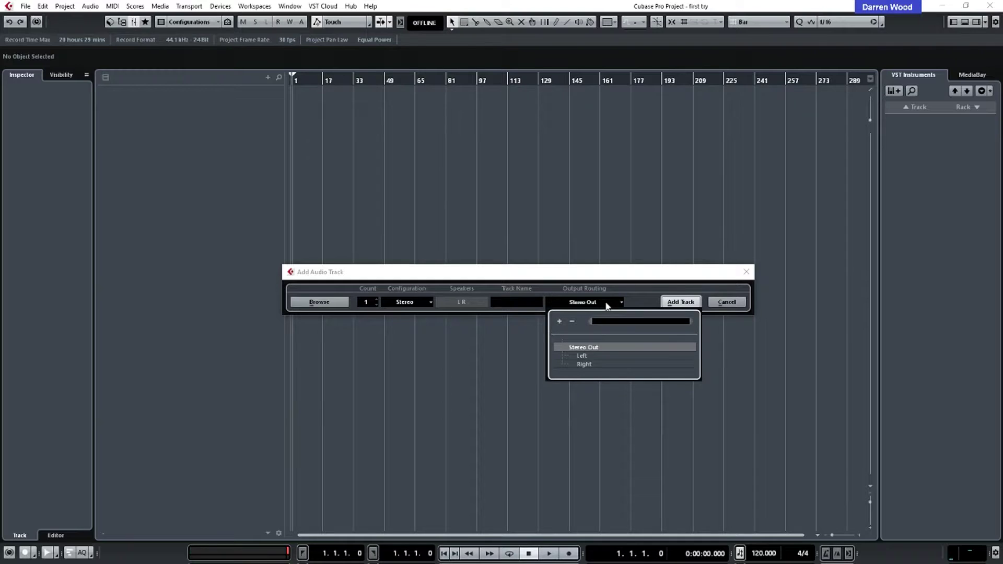
{"action": "left_click", "coordinate": [600, 347]}
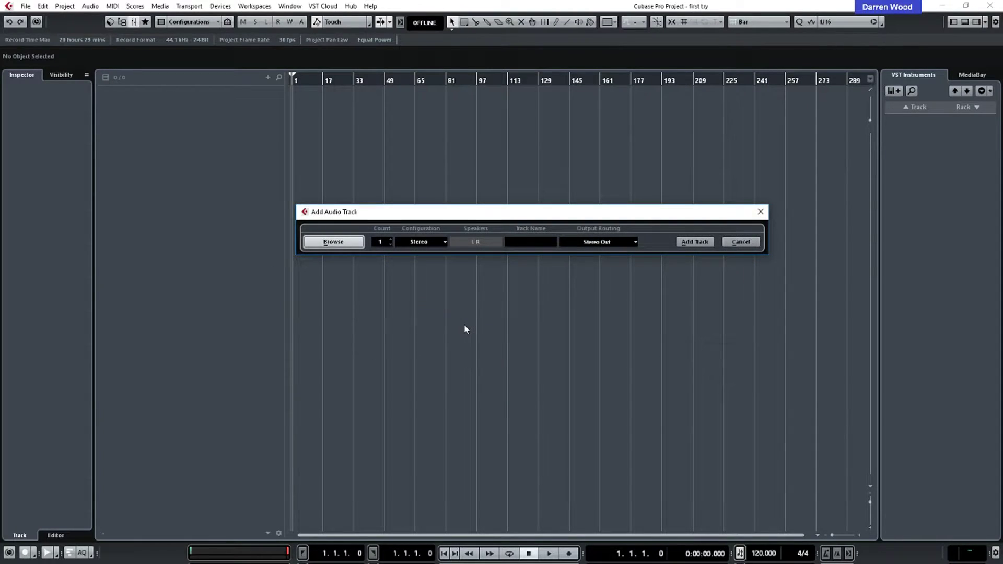
Browse track presets filtered to Vocal and choose Male Vox R&B Lead
{"action": "left_click", "coordinate": [342, 244]}
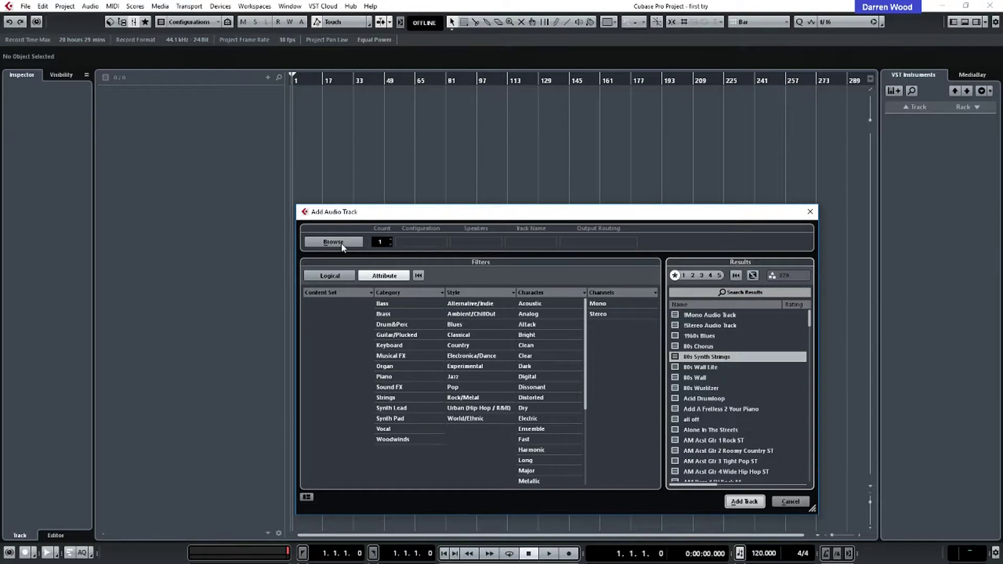
{"action": "left_click", "coordinate": [384, 428]}
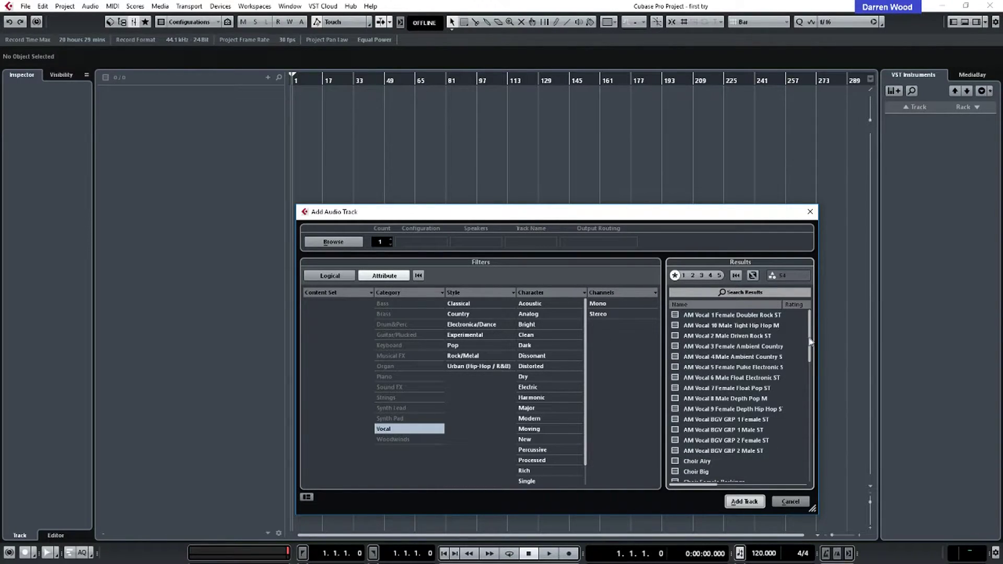
{"action": "left_click_drag", "start_coordinate": [810, 341], "coordinate": [809, 452]}
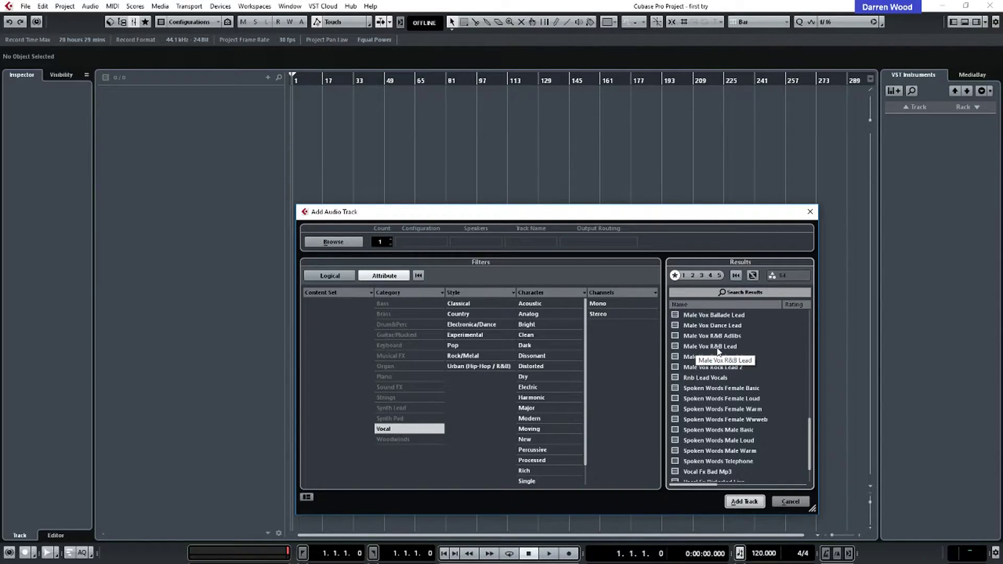
{"action": "left_click", "coordinate": [718, 348]}
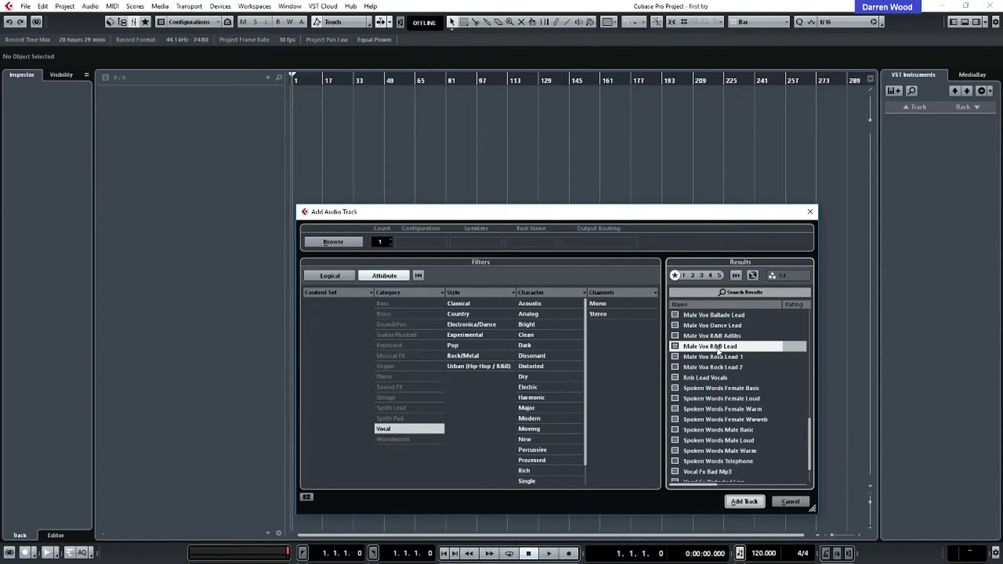
{"action": "left_click", "coordinate": [744, 503]}
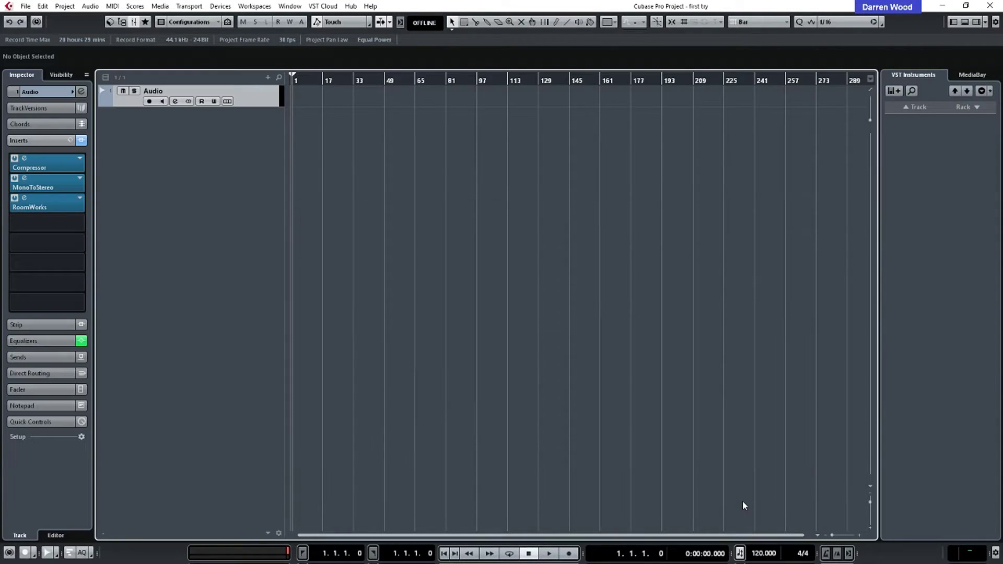
{"action": "left_click", "coordinate": [52, 140]}
{"action": "left_click", "coordinate": [59, 140]}
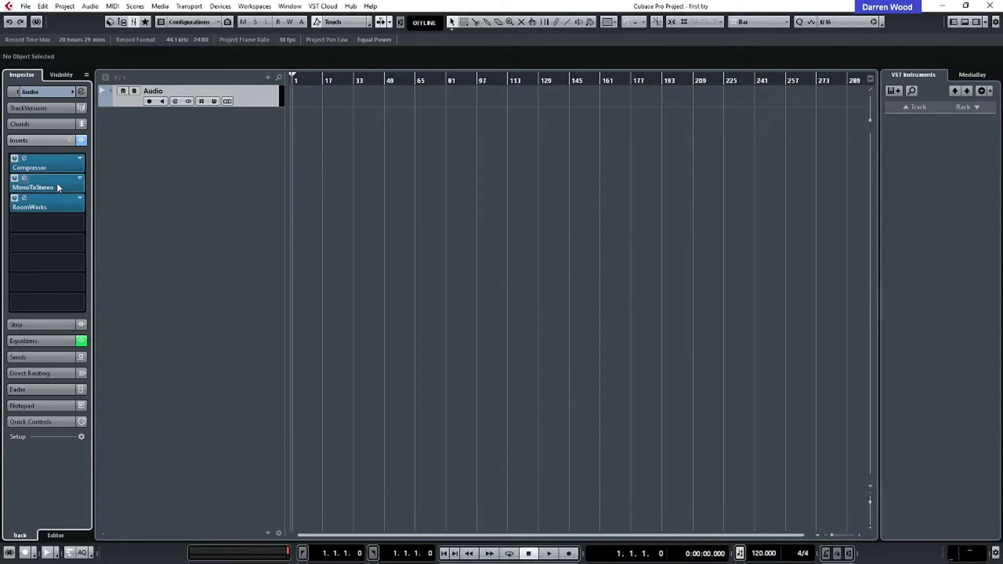
{"action": "left_click", "coordinate": [54, 343]}
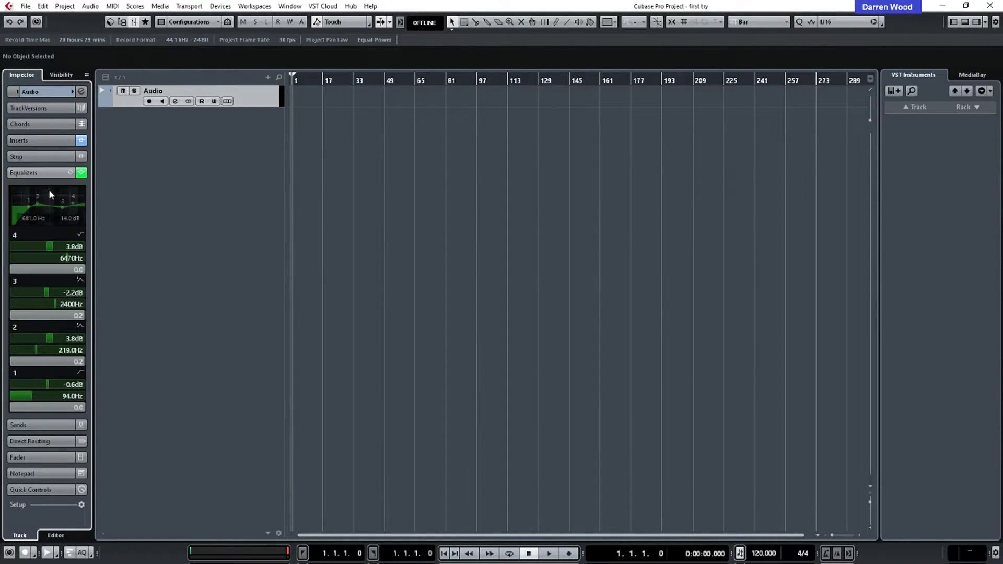
{"action": "left_click", "coordinate": [55, 140]}
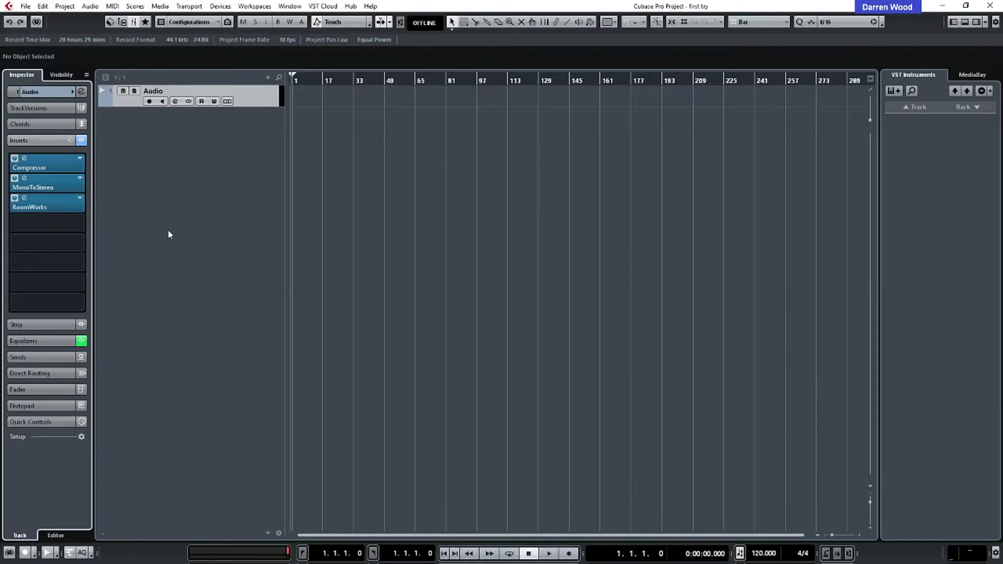
Undo the preset track, then add one mono audio track from the track list
{"action": "left_click", "coordinate": [42, 5]}
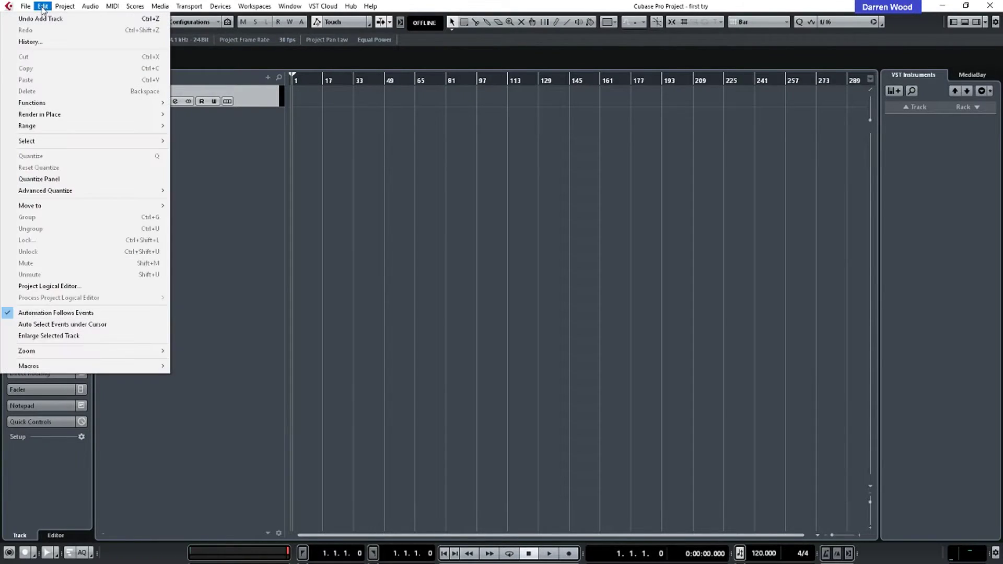
{"action": "left_click", "coordinate": [48, 20]}
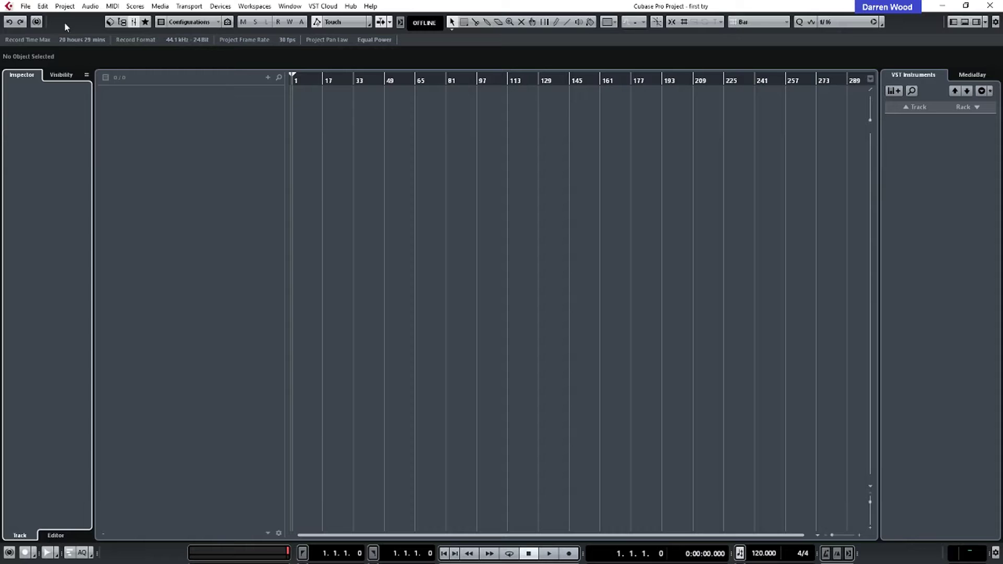
{"action": "right_click", "coordinate": [150, 96]}
{"action": "left_click", "coordinate": [171, 106]}
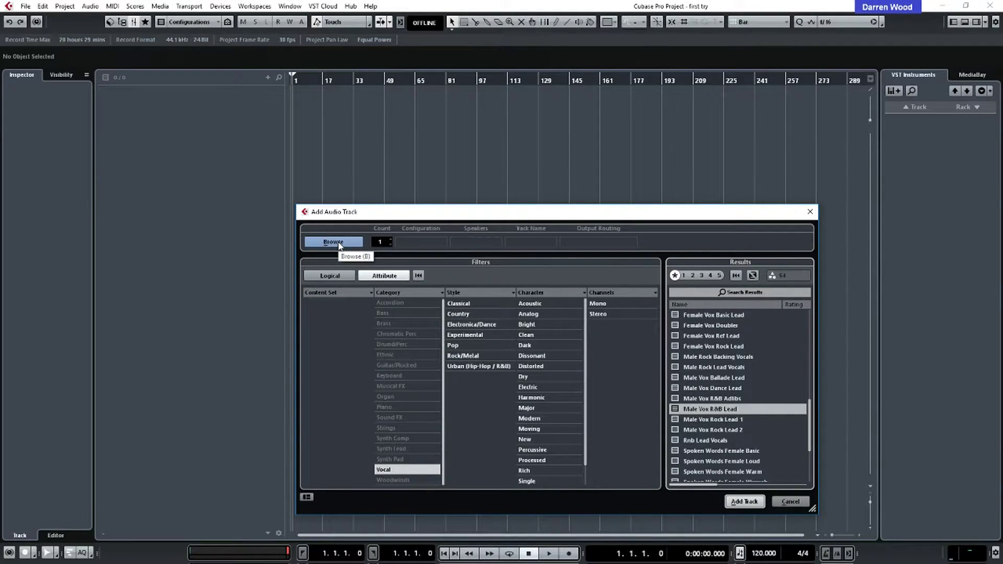
{"action": "left_click", "coordinate": [338, 243]}
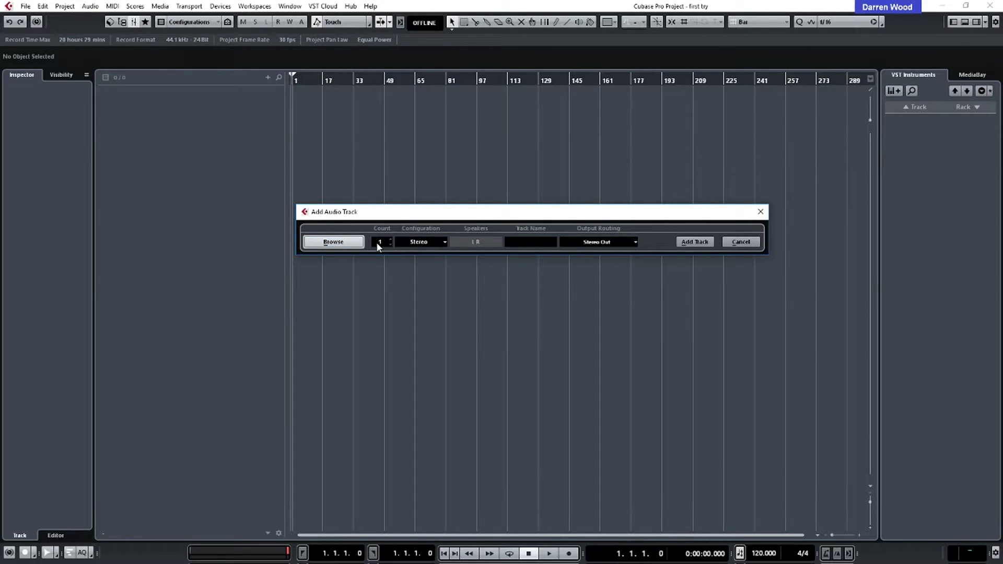
{"action": "left_click", "coordinate": [421, 242]}
{"action": "left_click", "coordinate": [423, 256]}
{"action": "left_click", "coordinate": [695, 243]}
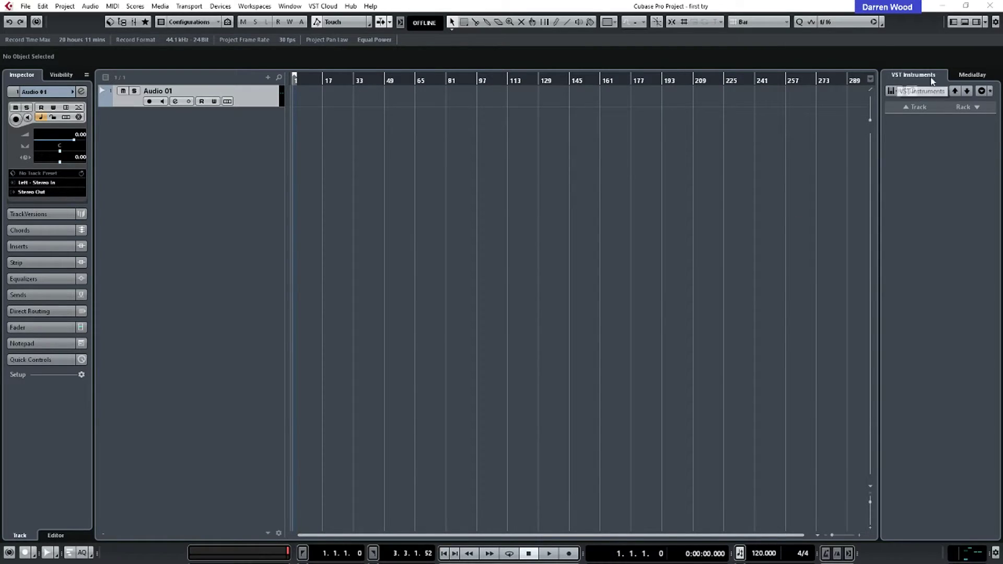
Hide the right-zone VST Instruments/MediaBay panel and show the MixConsole in the lower zone
{"action": "left_click", "coordinate": [976, 22]}
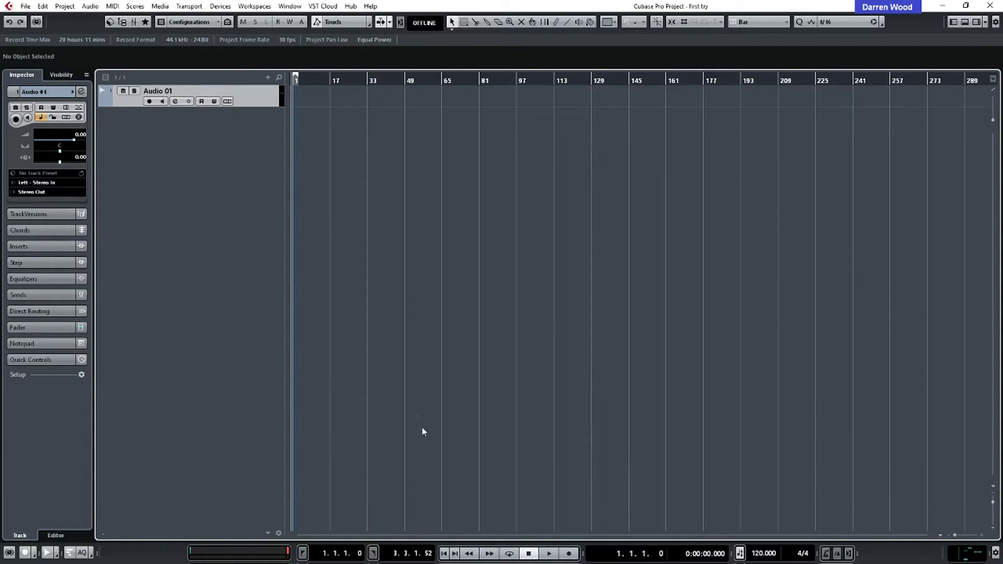
{"action": "left_click", "coordinate": [965, 22]}
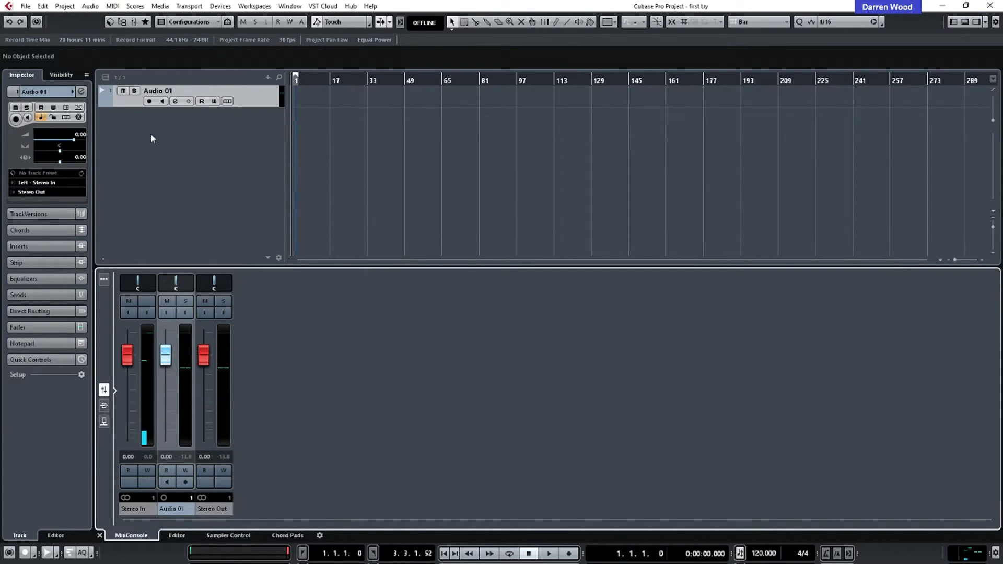
Add four mono audio tracks (Audio 02–Audio 05) from Project > Add Track > Audio with Count 4
{"action": "left_click", "coordinate": [65, 7]}
{"action": "mouse_move", "coordinate": [68, 19]}
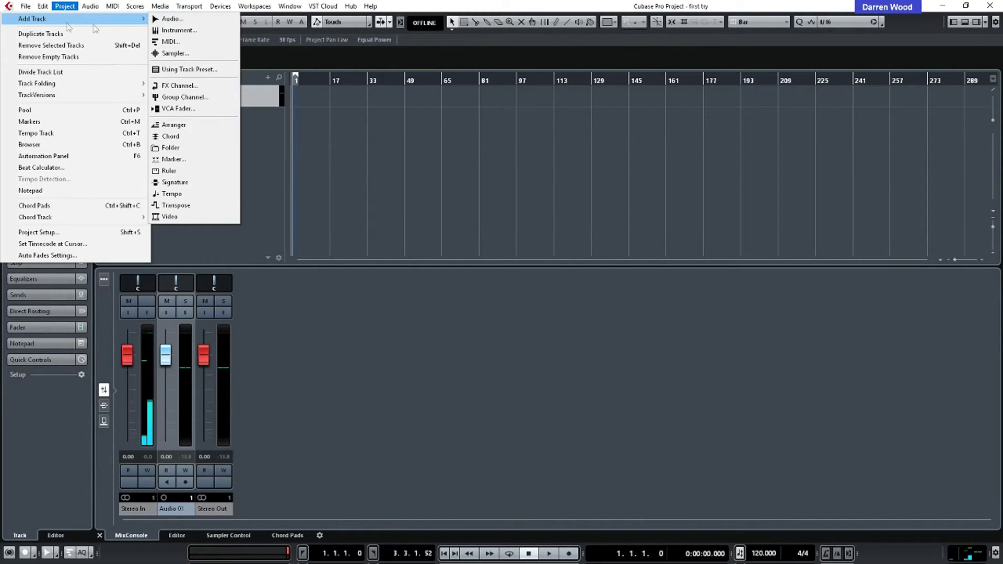
{"action": "left_click", "coordinate": [170, 23]}
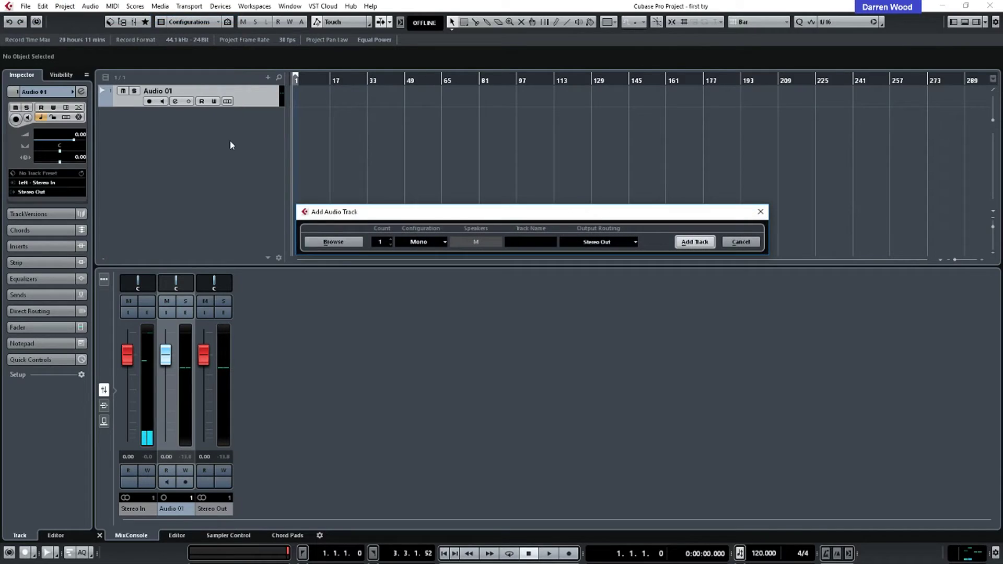
{"action": "left_click", "coordinate": [391, 239]}
{"action": "left_click", "coordinate": [391, 239]}
{"action": "left_click", "coordinate": [391, 239]}
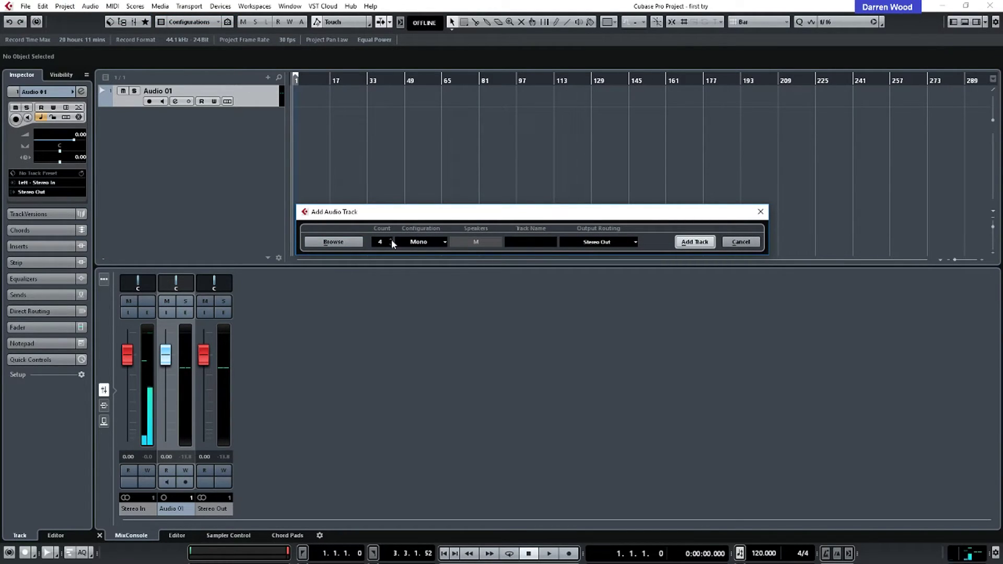
{"action": "left_click", "coordinate": [694, 242]}
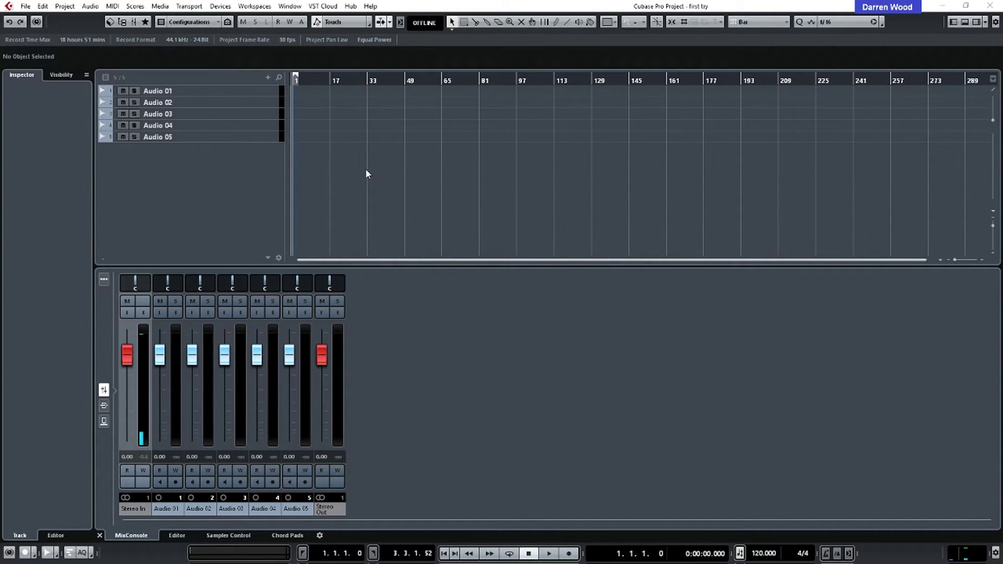
{"action": "left_click", "coordinate": [246, 92]}
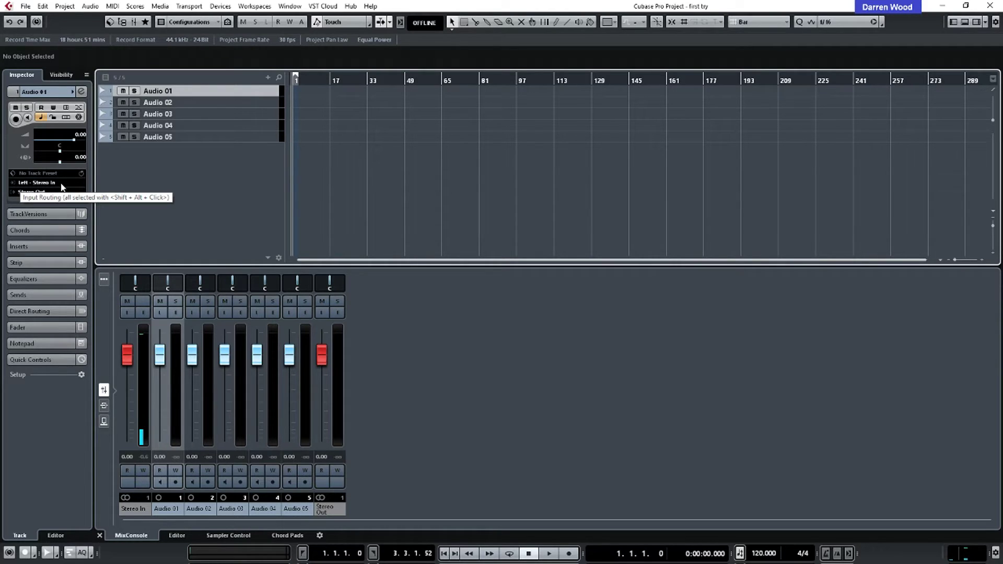
{"action": "left_click", "coordinate": [62, 184]}
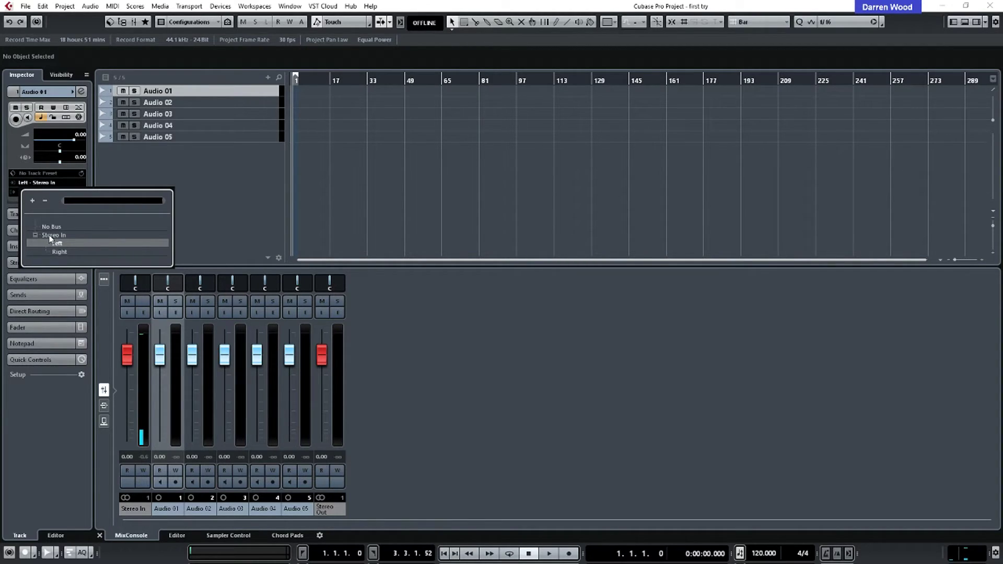
{"action": "left_click", "coordinate": [63, 243]}
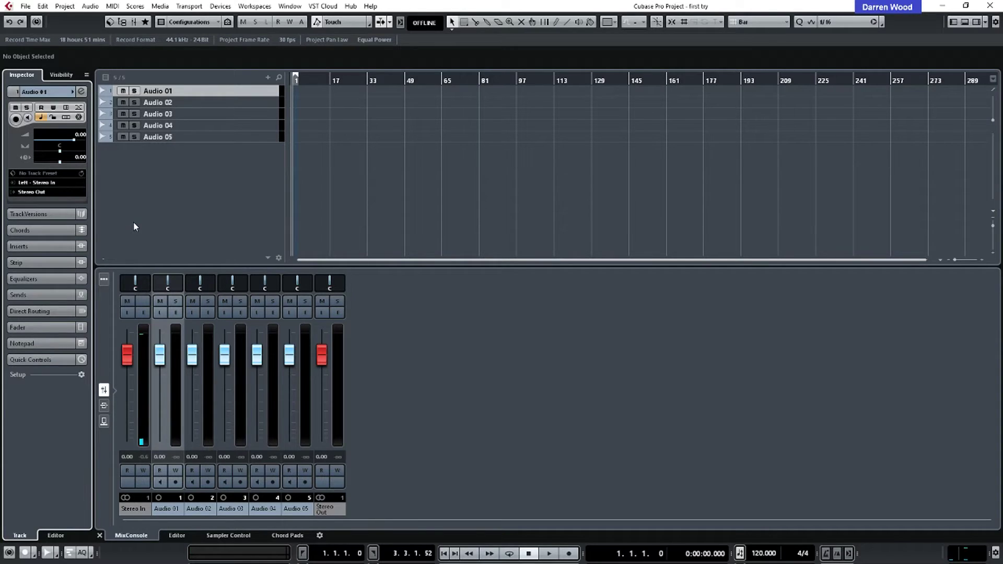
{"action": "left_click", "coordinate": [40, 193]}
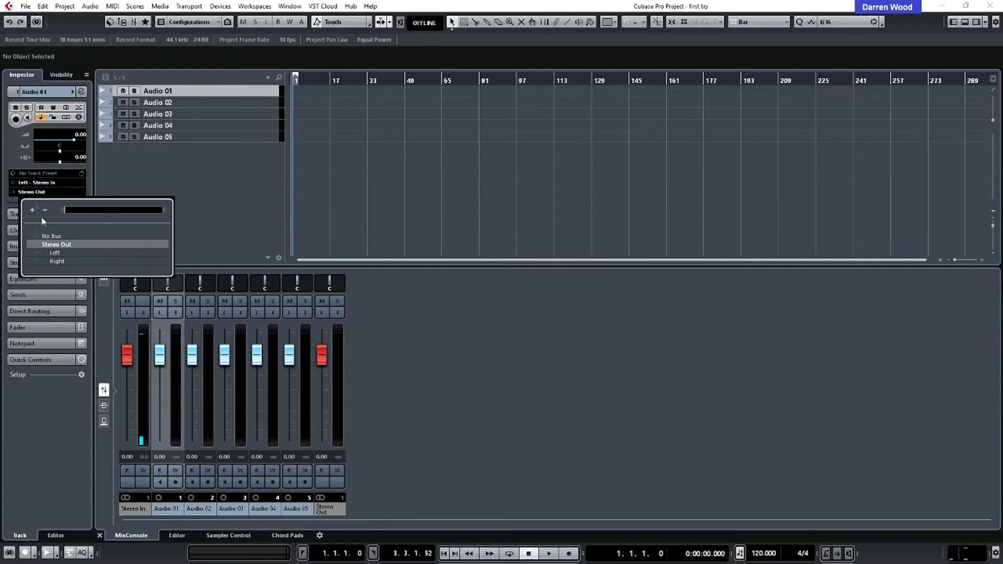
{"action": "left_click", "coordinate": [56, 245]}
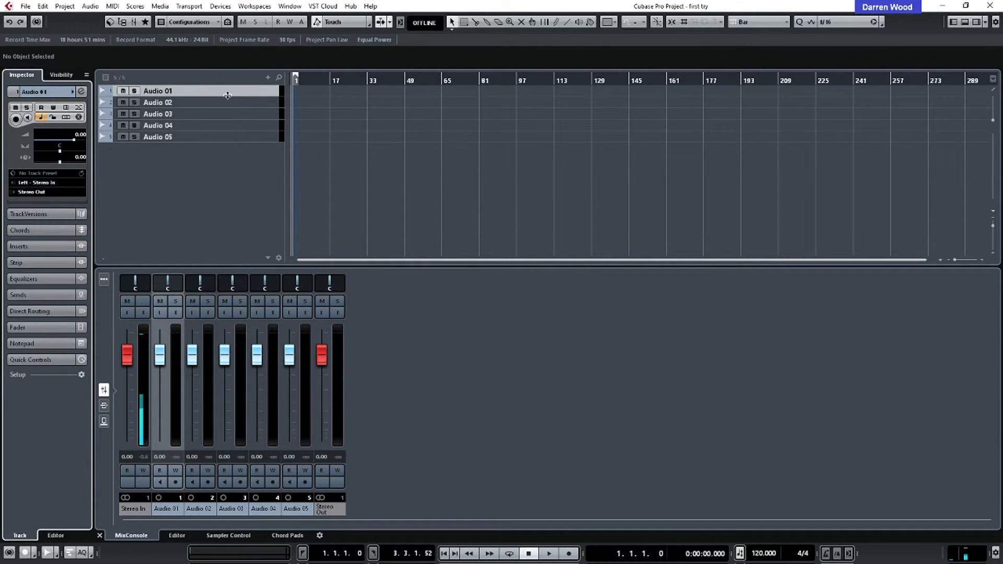
Make the Audio 01 track taller, then record-enable it and switch on its input monitoring
{"action": "left_click_drag", "start_coordinate": [222, 97], "coordinate": [223, 158]}
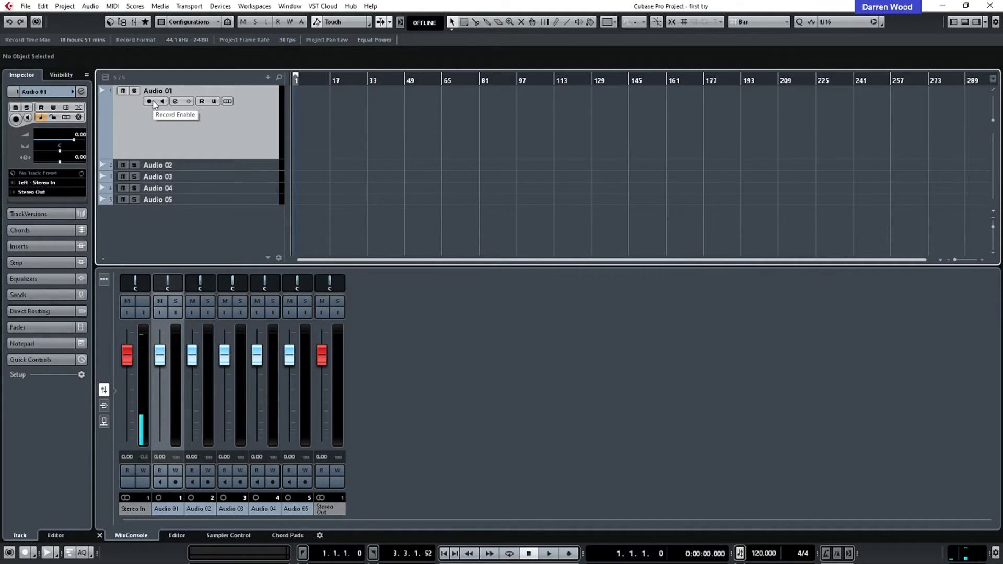
{"action": "left_click", "coordinate": [150, 101]}
{"action": "left_click", "coordinate": [162, 101]}
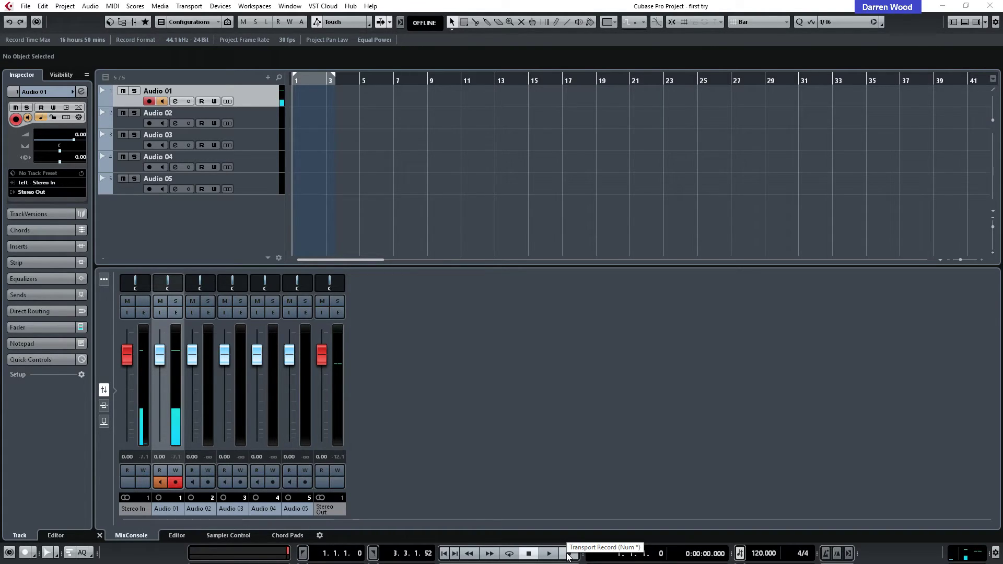
Record a vocal take on Audio 01 from bar 1 to about bar 7, creating Audio 01_05
{"action": "left_click", "coordinate": [568, 554]}
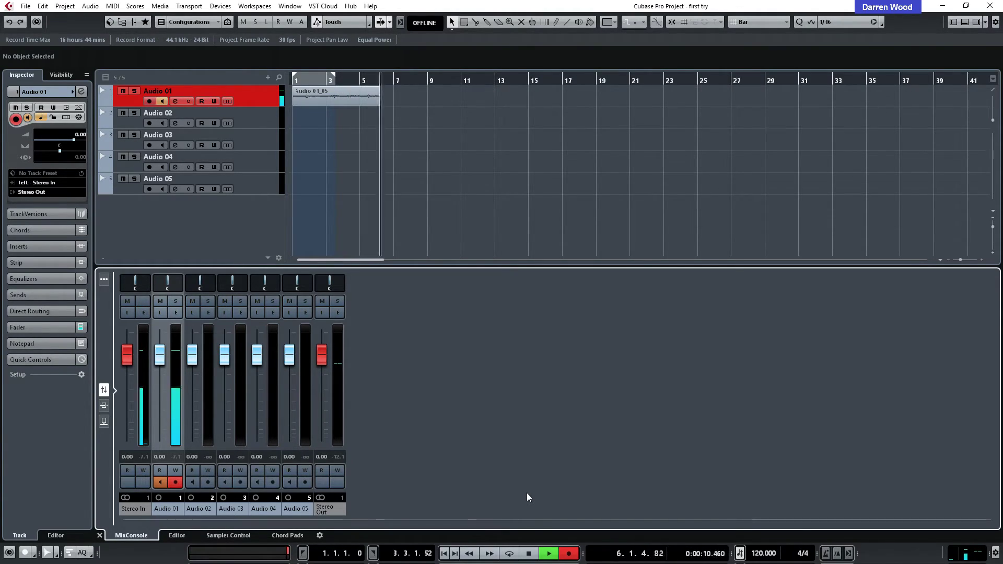
{"action": "left_click", "coordinate": [530, 554]}
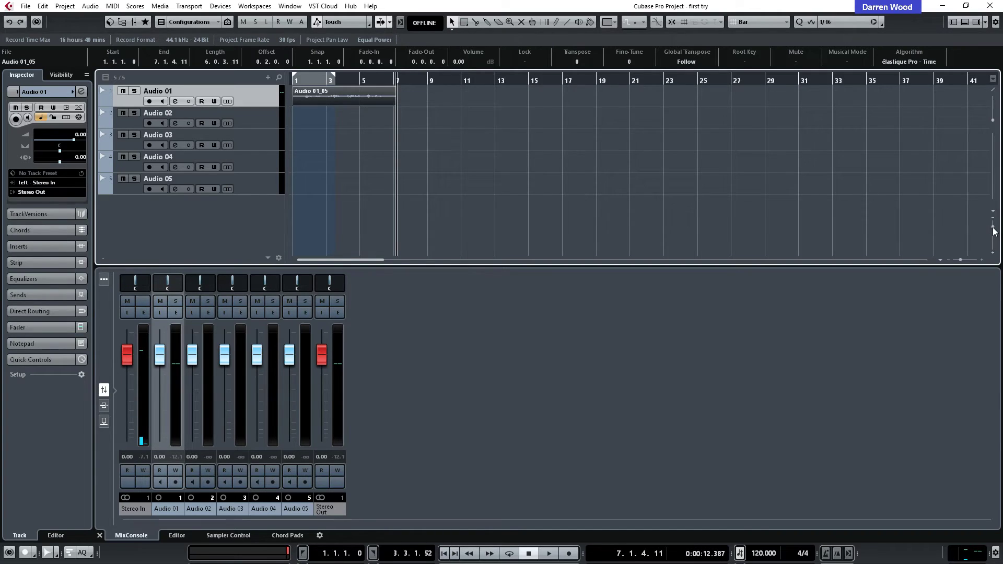
{"action": "left_click_drag", "start_coordinate": [994, 231], "coordinate": [964, 262]}
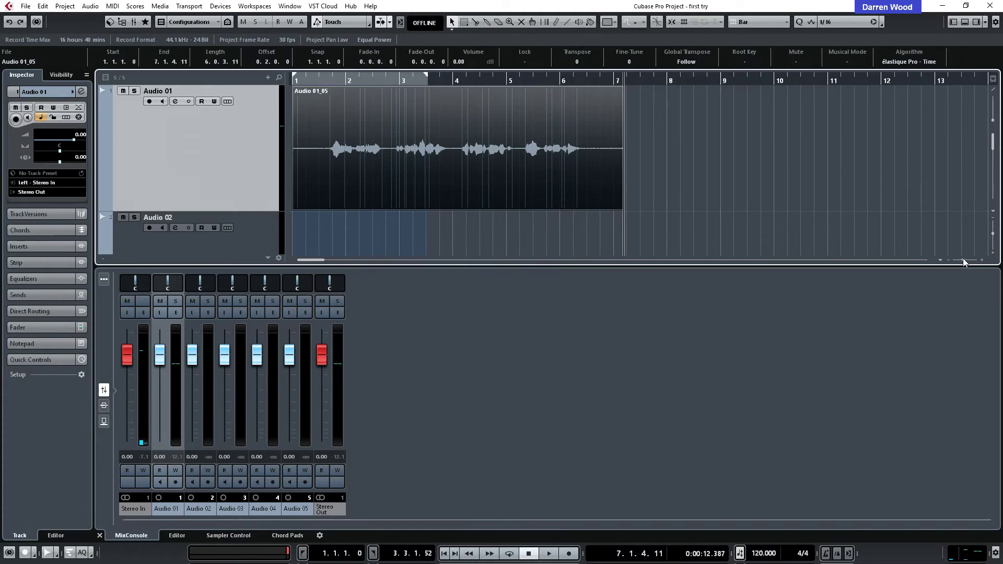
{"action": "scroll", "coordinate": [308, 260], "scroll_direction": "up", "scroll_amount": 2}
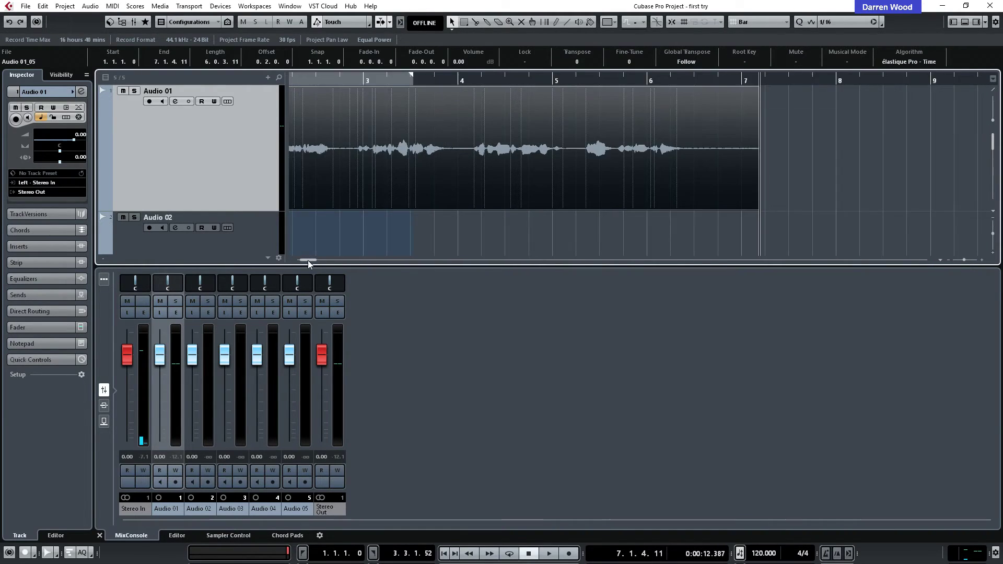
{"action": "left_click_drag", "start_coordinate": [308, 260], "coordinate": [302, 262]}
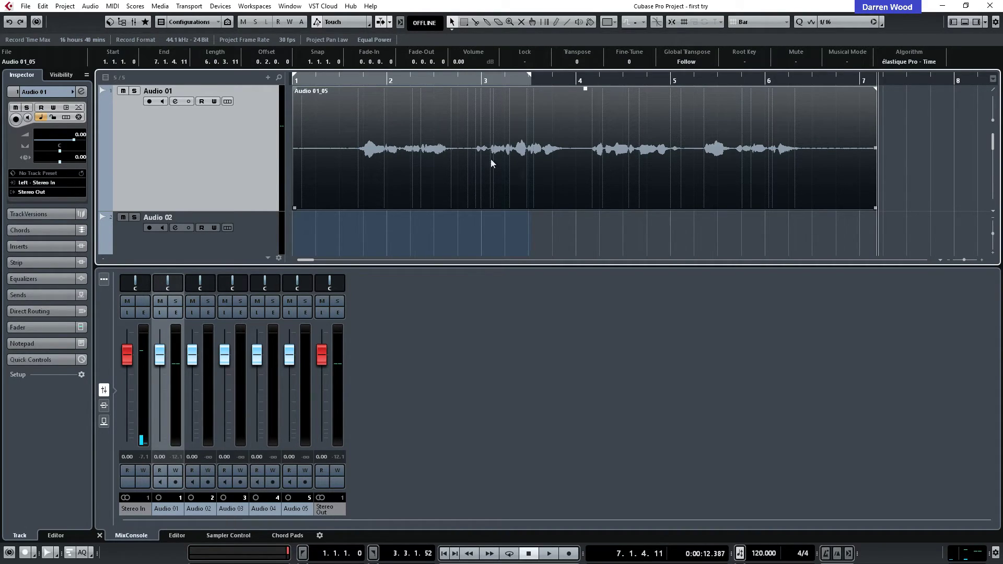
{"action": "left_click", "coordinate": [444, 553]}
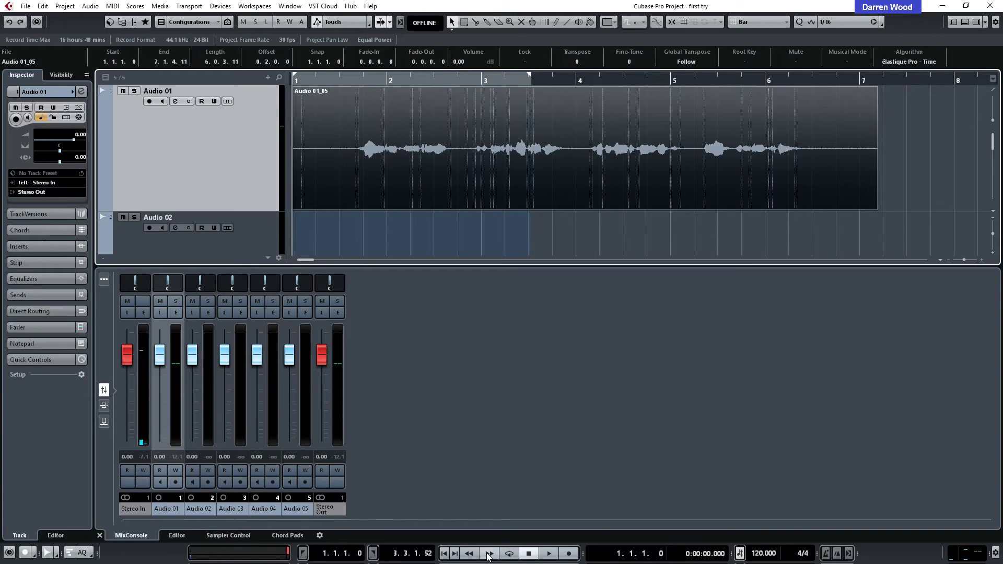
{"action": "left_click", "coordinate": [549, 553]}
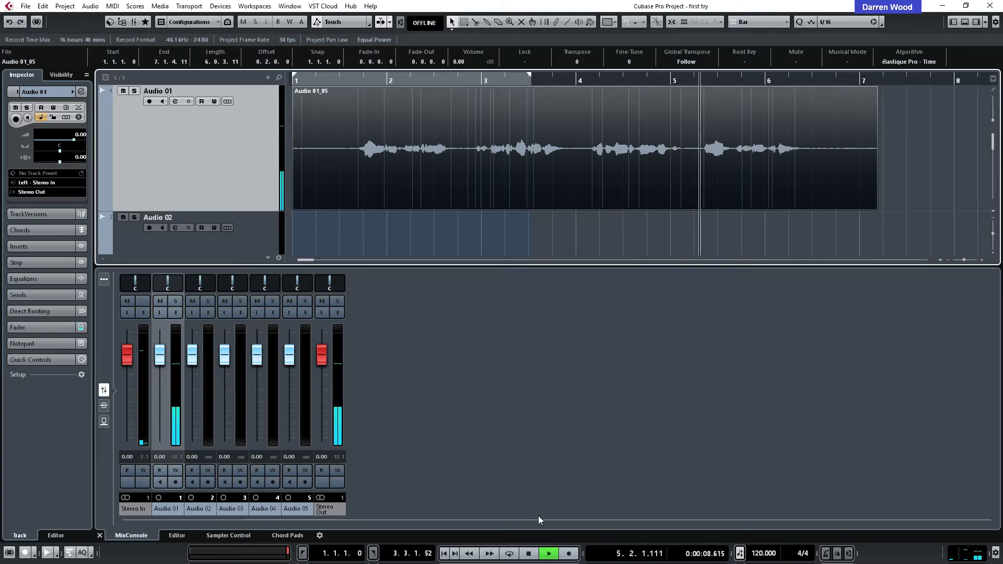
{"action": "left_click", "coordinate": [529, 553]}
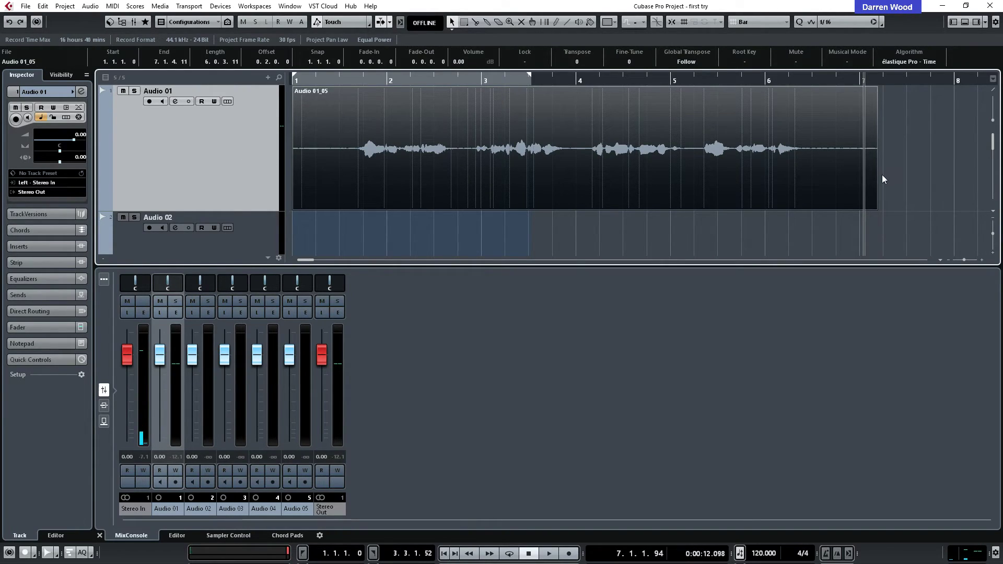
{"action": "left_click_drag", "start_coordinate": [994, 235], "coordinate": [992, 226]}
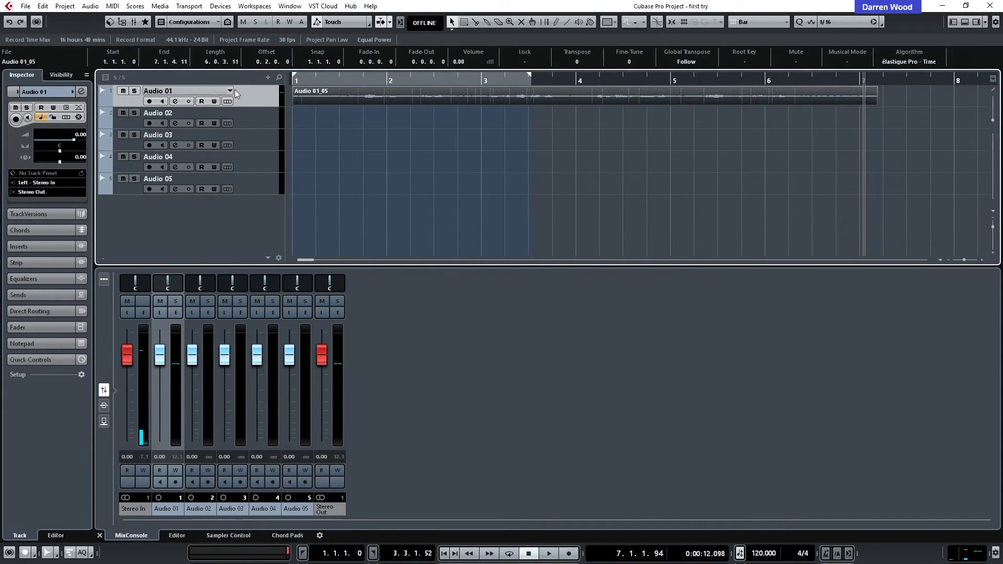
Inspect Audio 01_05 in the Pool's Audio folder, then close the Pool and deselect the event
{"action": "left_click", "coordinate": [123, 23]}
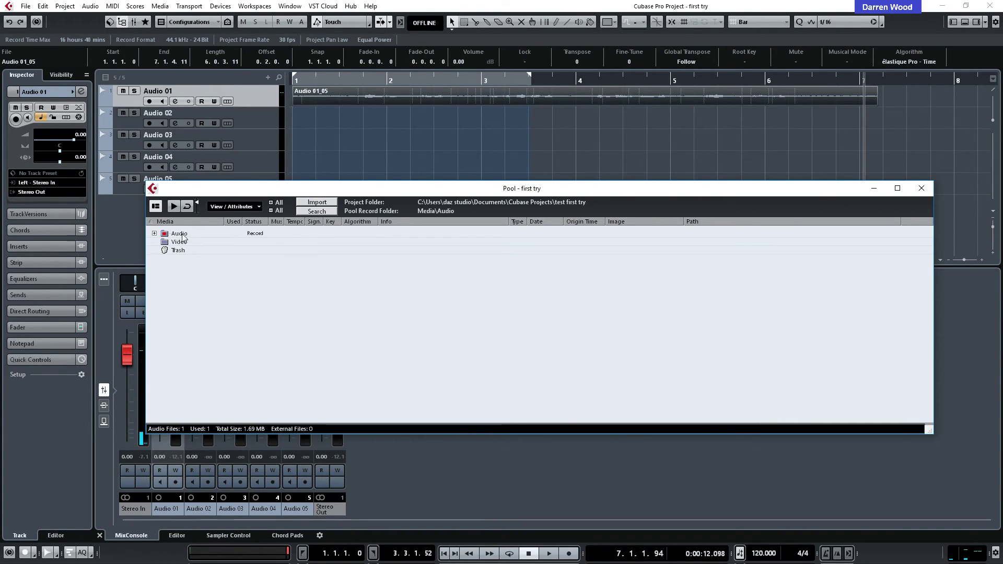
{"action": "left_click", "coordinate": [154, 233]}
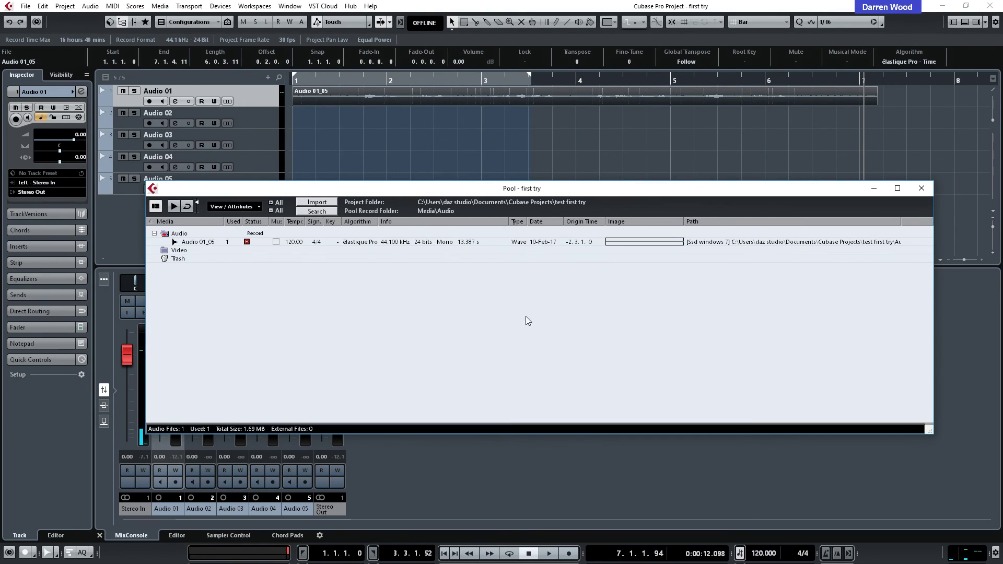
{"action": "left_click", "coordinate": [523, 159]}
{"action": "left_click", "coordinate": [523, 155]}
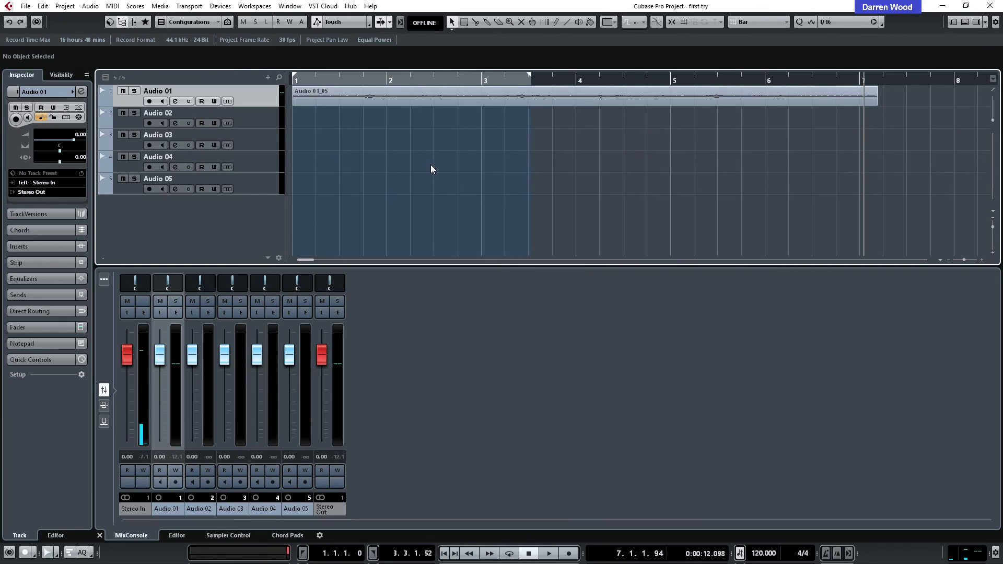